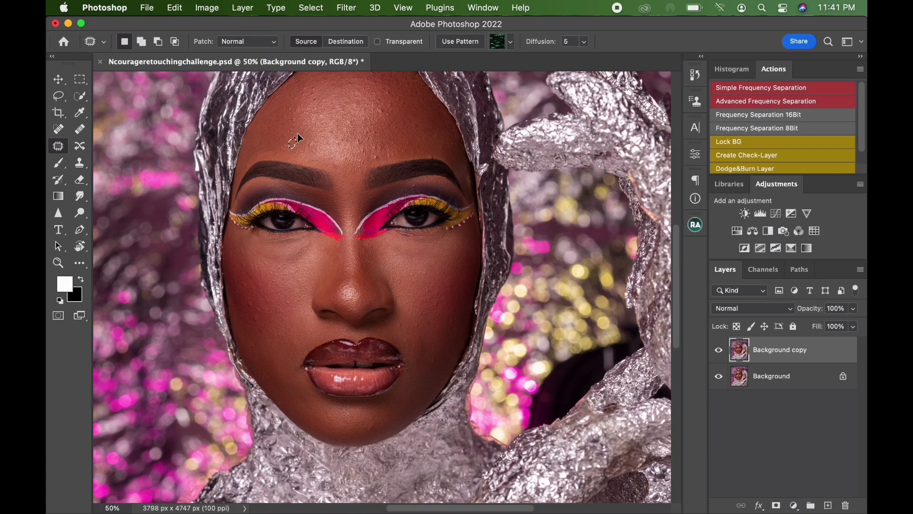
Patch small skin blemishes on the forehead and face on the Background copy layer, and compare the retouch with the original.
mouse_move(322, 96)
left_mouse_down()
mouse_move(385, 116)
mouse_move(377, 113)
mouse_move(393, 95)
mouse_move(393, 103)
left_mouse_up()
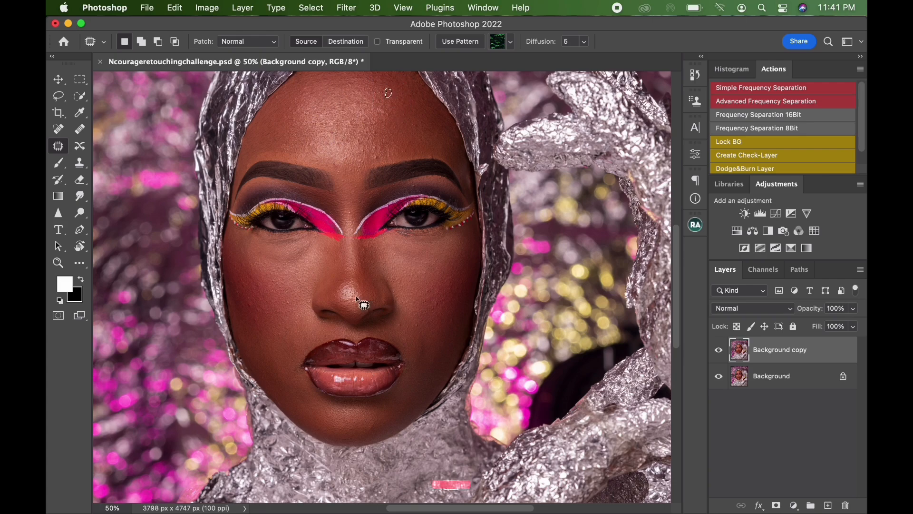
mouse_move(409, 329)
left_mouse_down()
mouse_move(401, 327)
mouse_move(415, 326)
left_mouse_up()
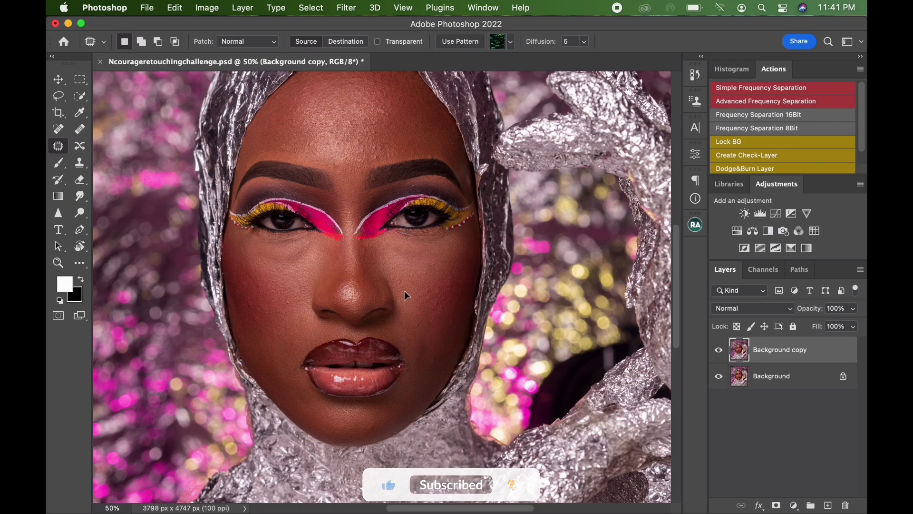
mouse_move(366, 251)
left_mouse_down()
mouse_move(376, 251)
mouse_move(366, 262)
mouse_move(387, 157)
mouse_move(382, 142)
mouse_move(352, 153)
mouse_move(364, 165)
mouse_move(367, 153)
left_mouse_up()
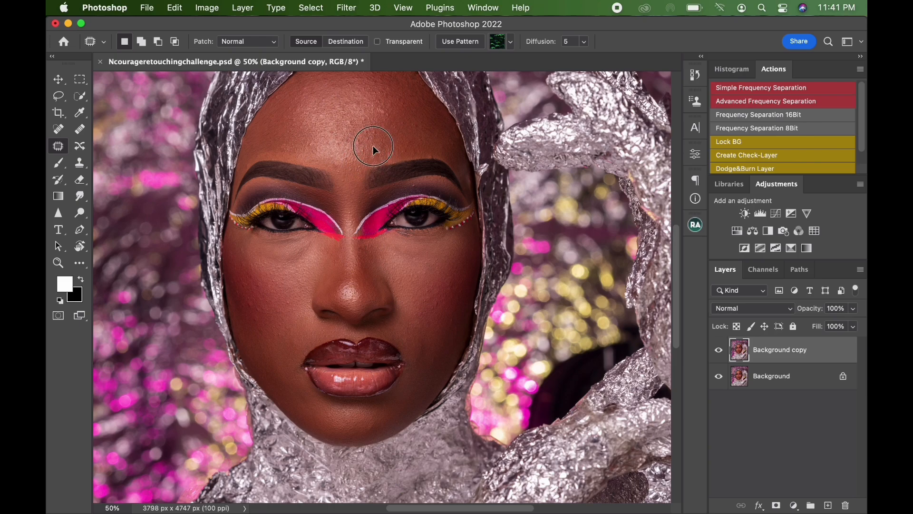
left_click(415, 185)
left_click_drag(415, 186, 436, 186)
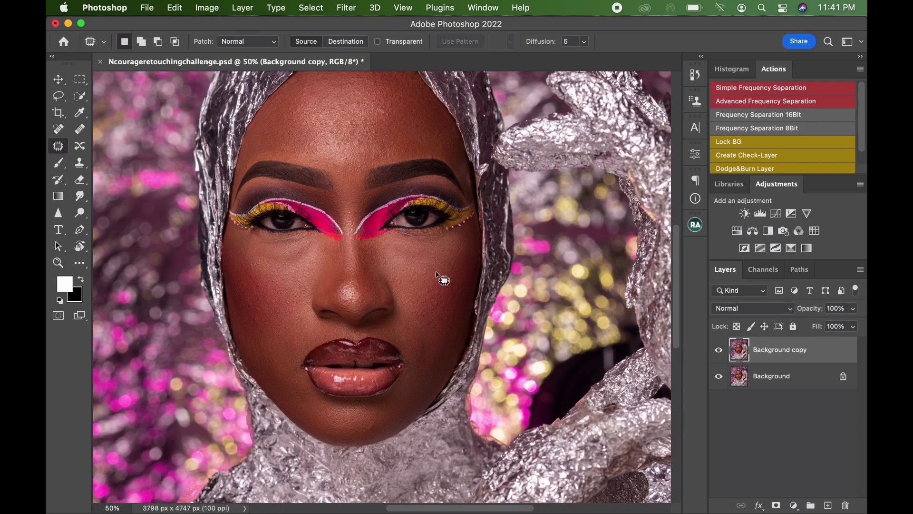
scroll(364, 285, "up", 2)
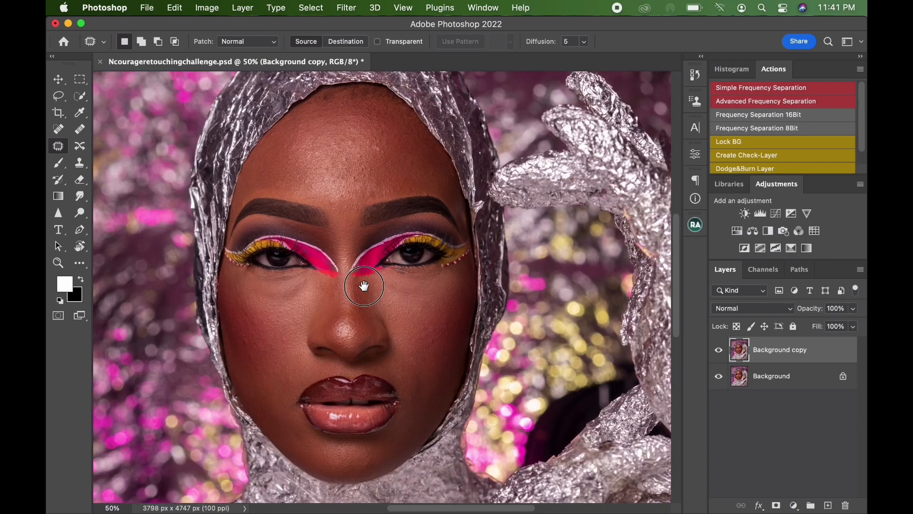
left_click(719, 350)
left_click(721, 351)
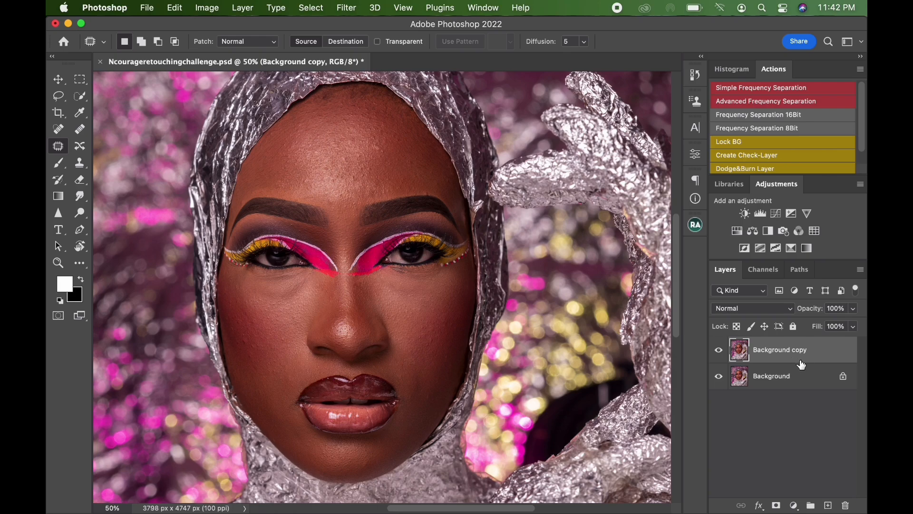
Duplicate the Background copy layer twice, naming the upper duplicate "detail" and the lower one "color".
left_click_drag(797, 351, 828, 505)
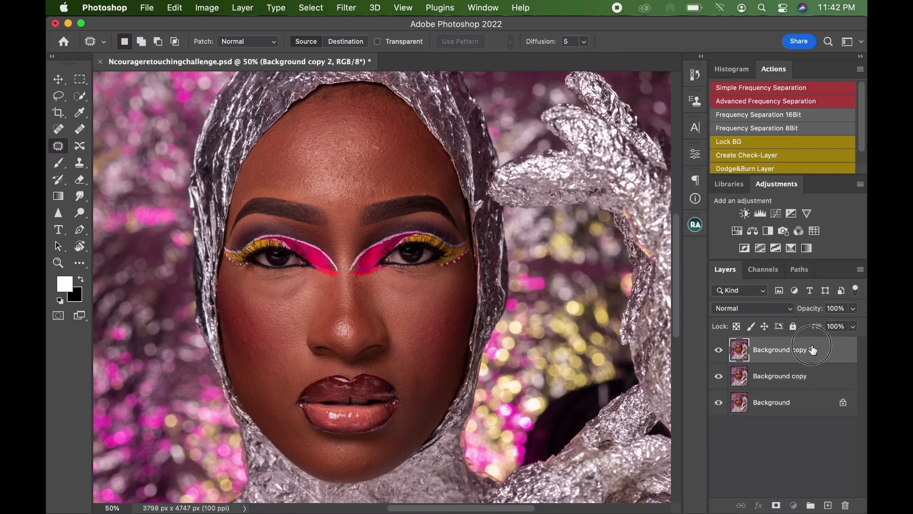
left_click_drag(810, 350, 827, 505)
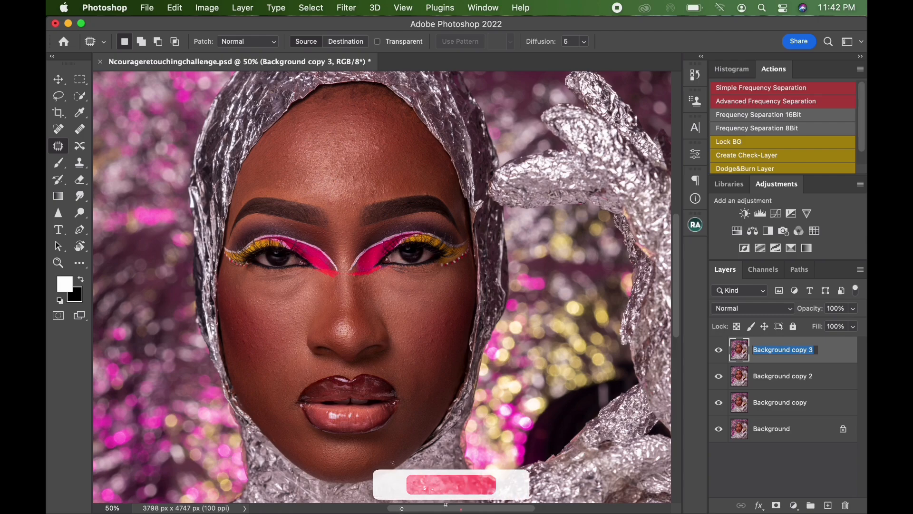
type("detail")
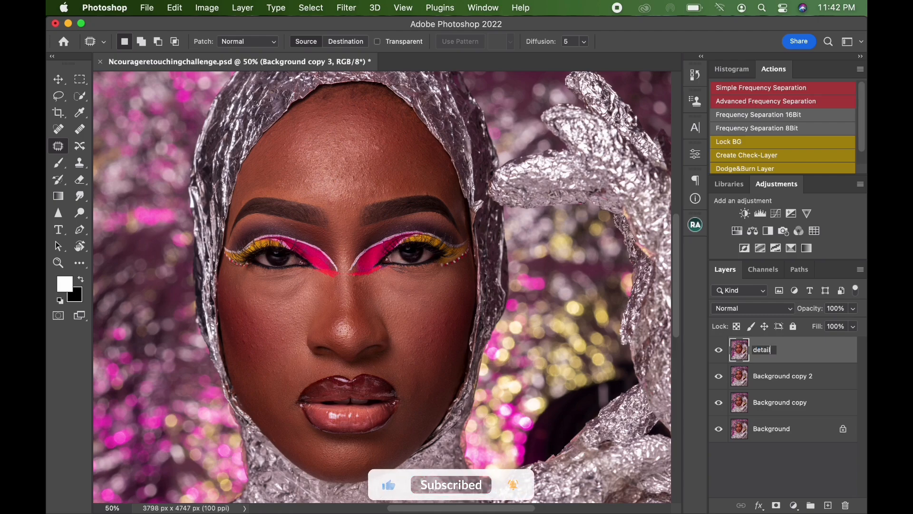
key("Return")
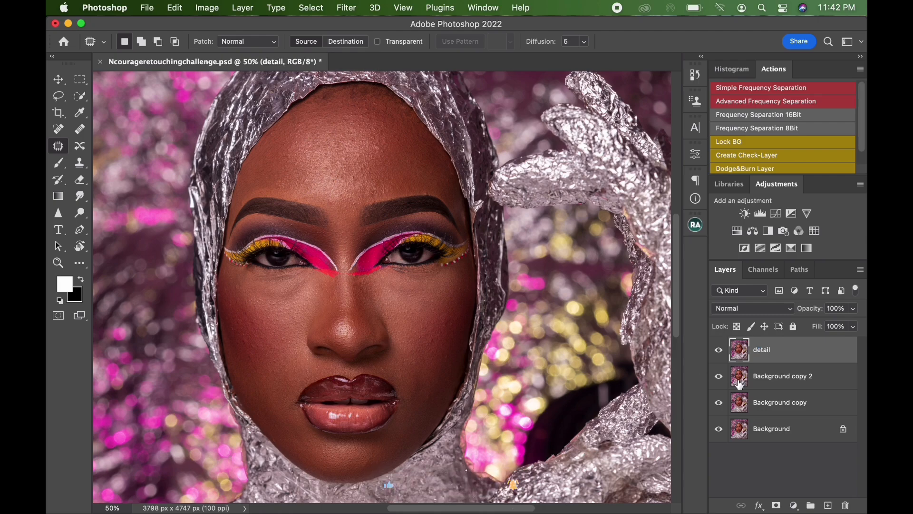
double_click(778, 379)
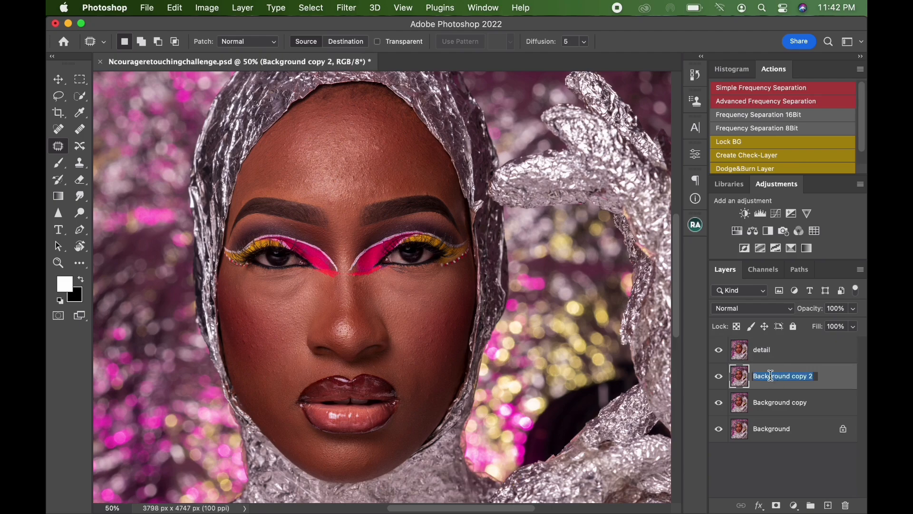
type("color")
key("Return")
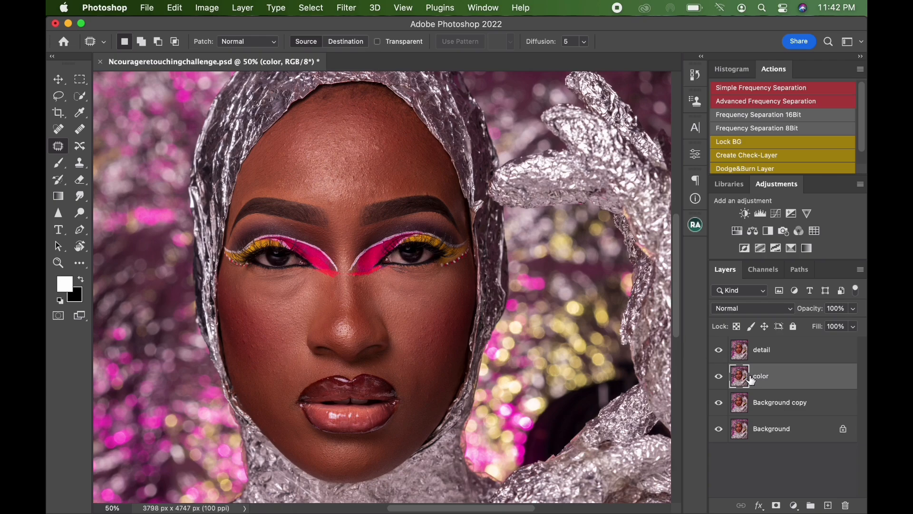
Hide the detail layer and apply a Gaussian Blur with a 4.0-pixel radius to the color layer.
left_click(718, 351)
left_click(353, 12)
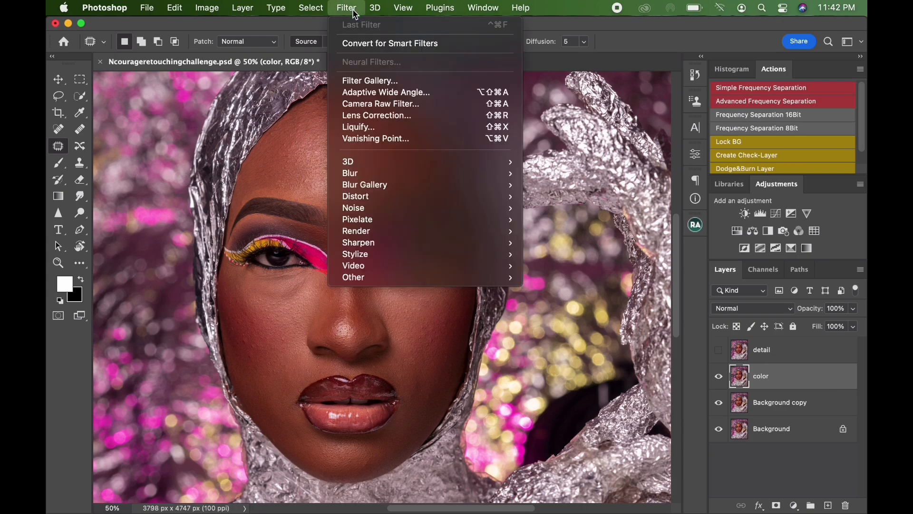
mouse_move(364, 174)
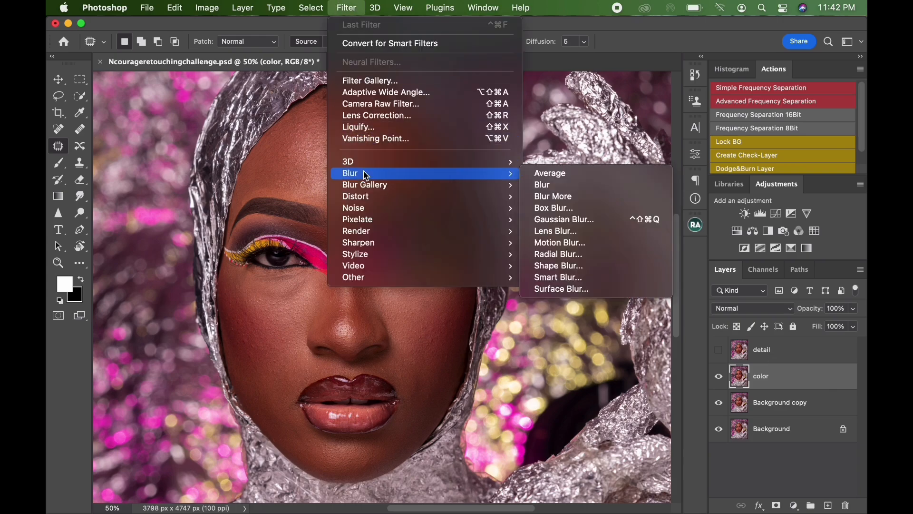
left_click(571, 219)
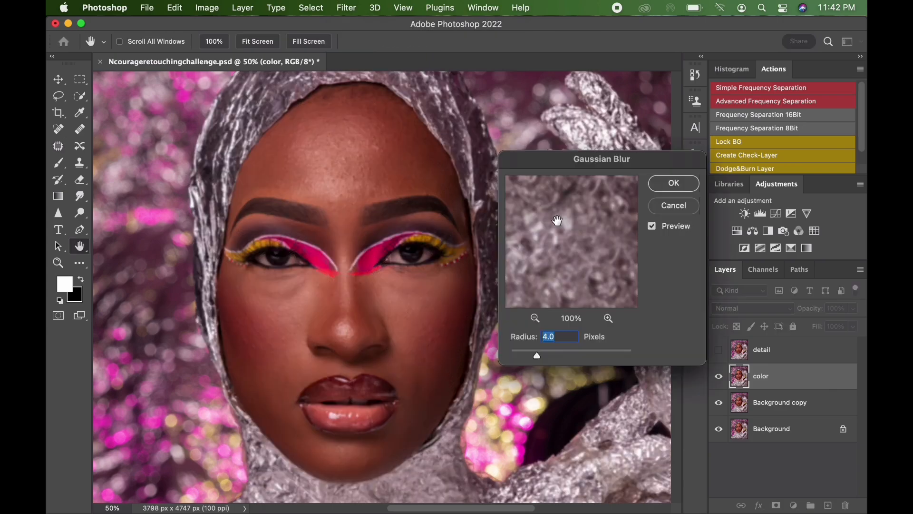
left_click(668, 190)
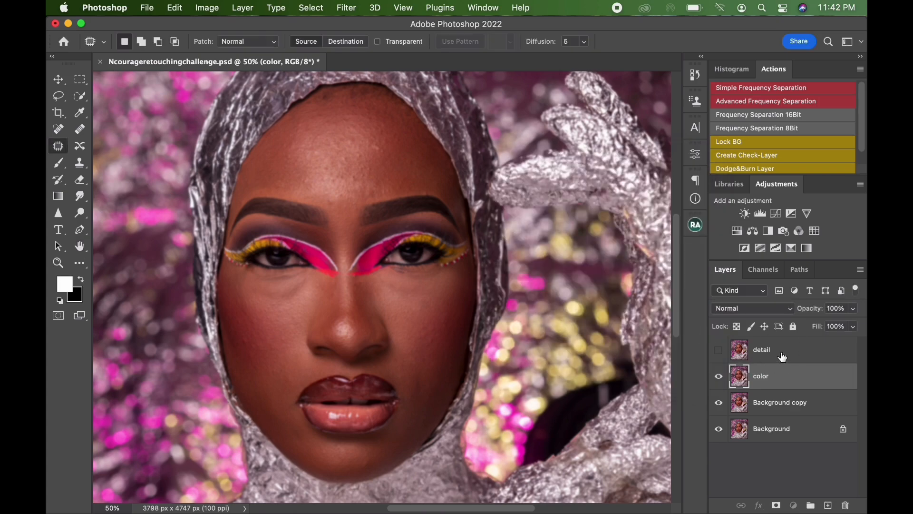
Show the detail layer and use Apply Image on it with color as source layer, Subtract blending, scale 2 and offset 128.
left_click(779, 358)
left_click(720, 351)
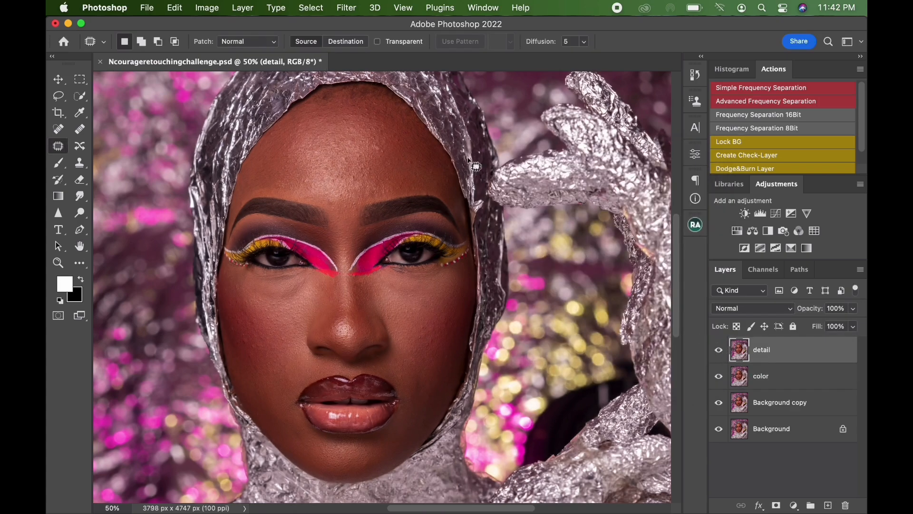
left_click(207, 8)
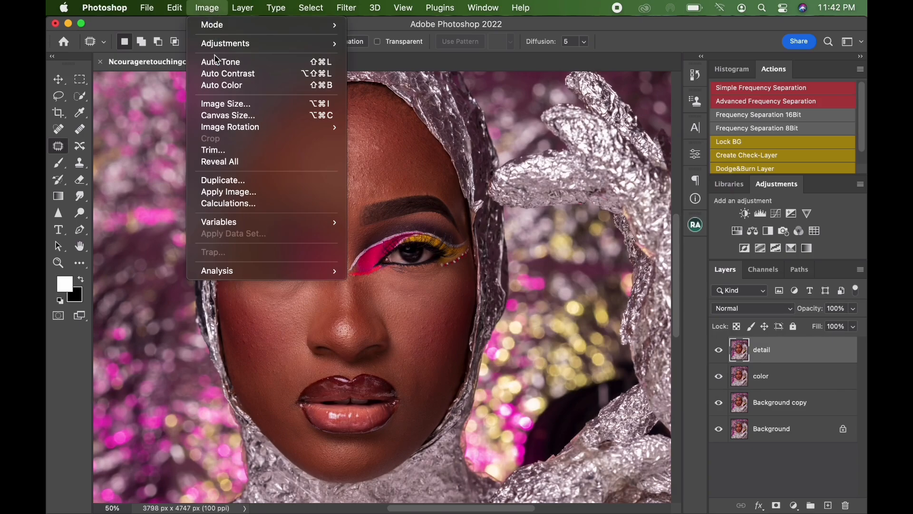
left_click(220, 192)
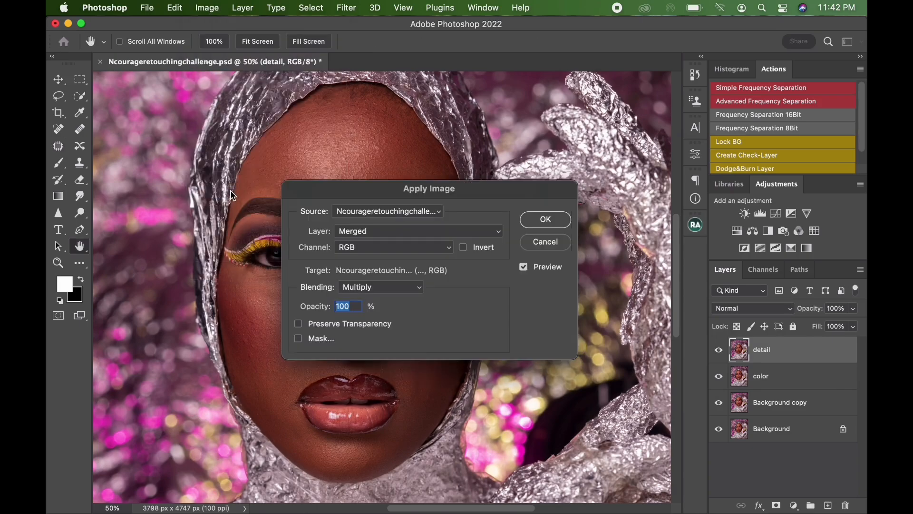
left_click(369, 236)
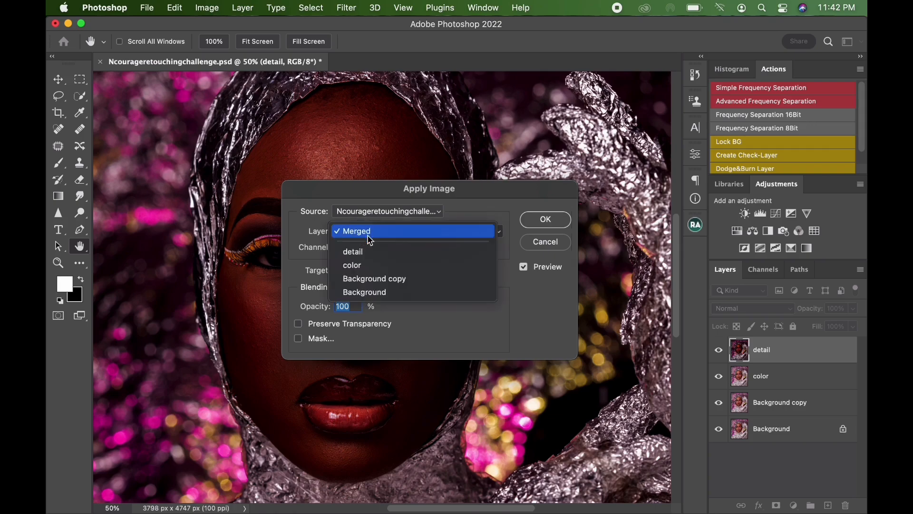
left_click(365, 265)
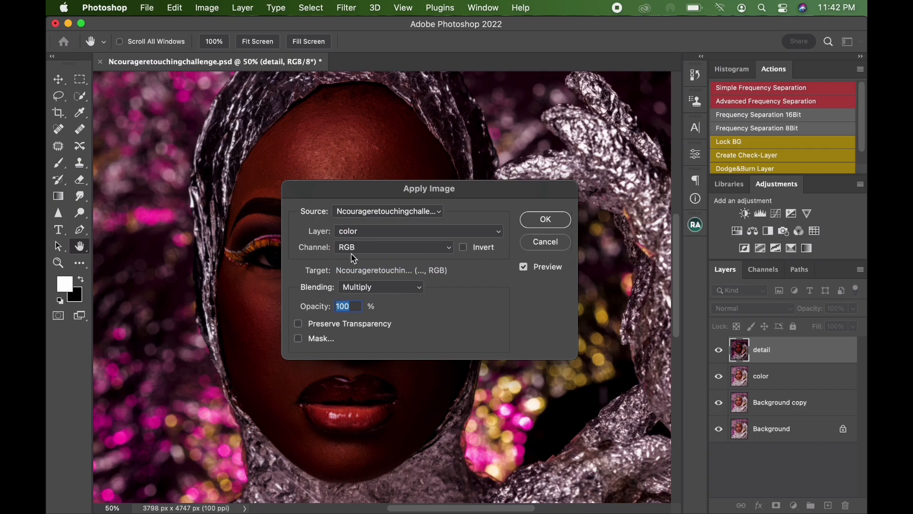
left_click(346, 290)
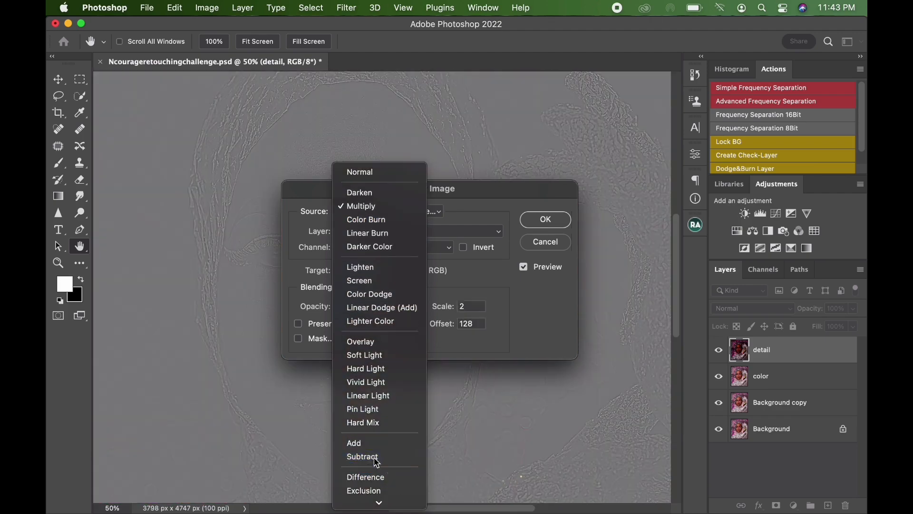
left_click(373, 455)
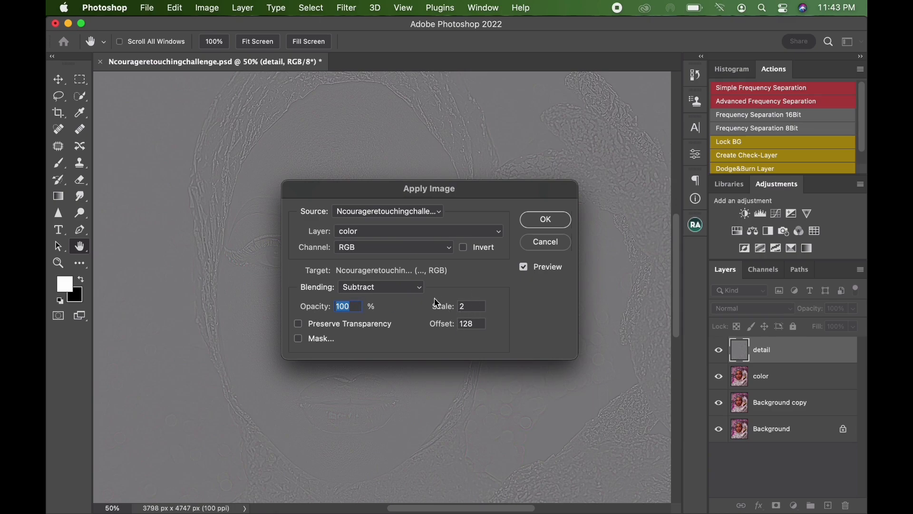
left_click(543, 227)
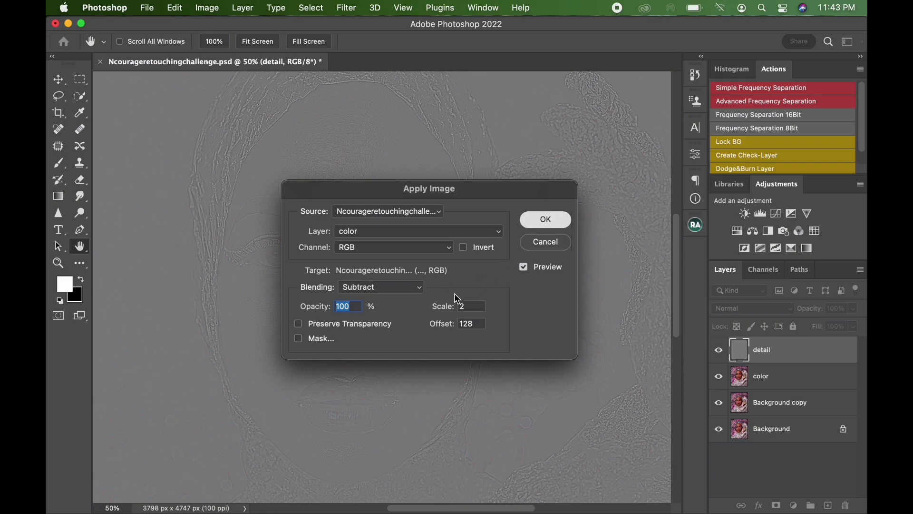
Set the detail layer's blend mode to Linear Light.
key("j")
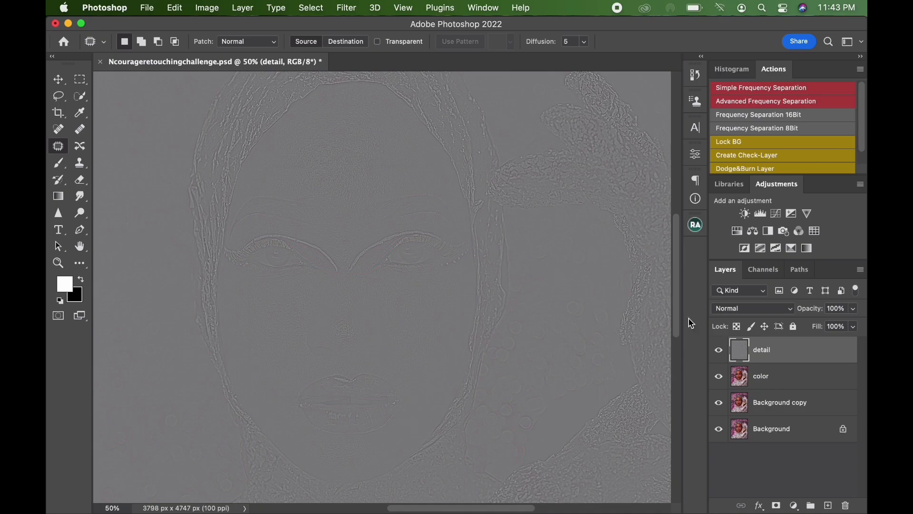
left_click(742, 309)
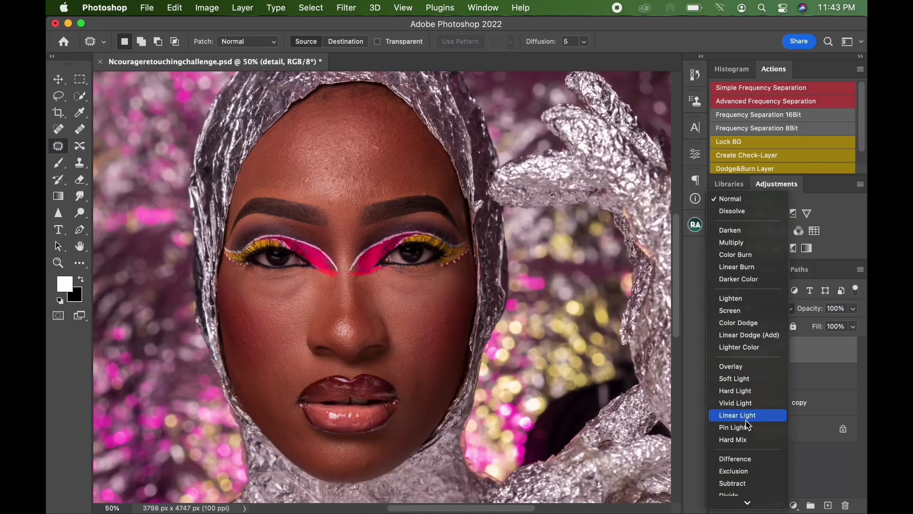
left_click(748, 414)
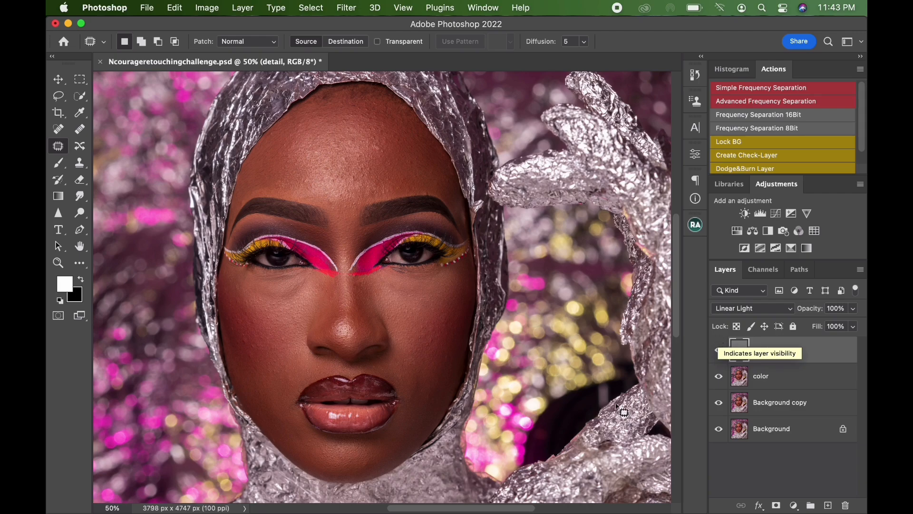
Group the detail and color layers together and name the group "FS".
left_click(801, 375, "shift")
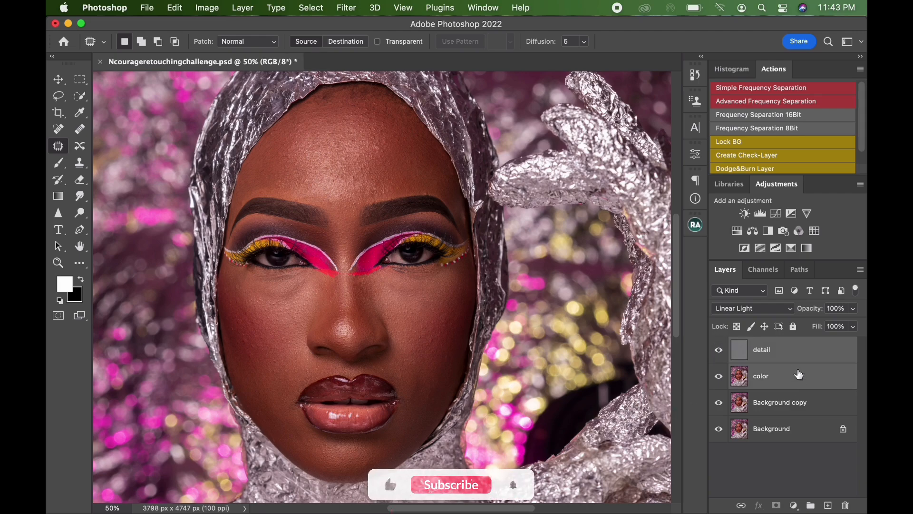
left_click_drag(801, 386, 810, 504)
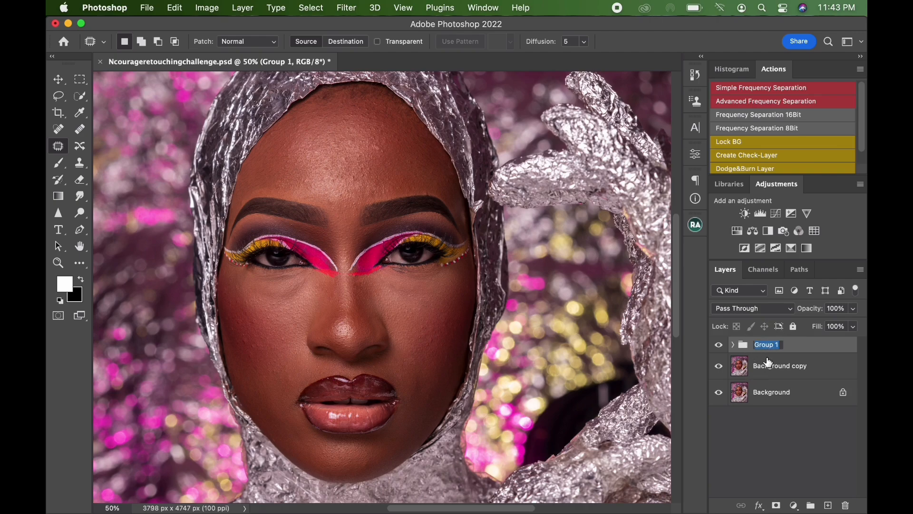
type("FS")
key("Return")
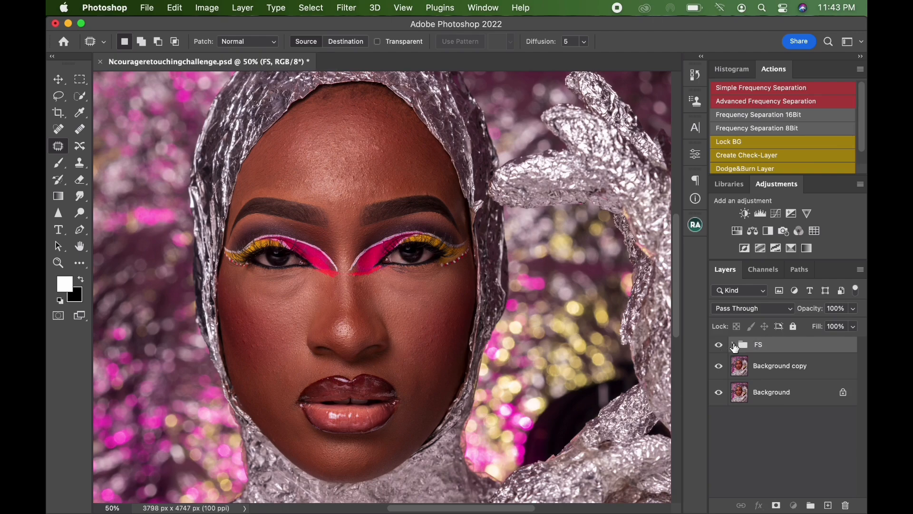
Expand the FS group, select its color layer, and activate the Mixer Brush with a cleaned brush.
left_click(733, 344)
left_click(771, 371)
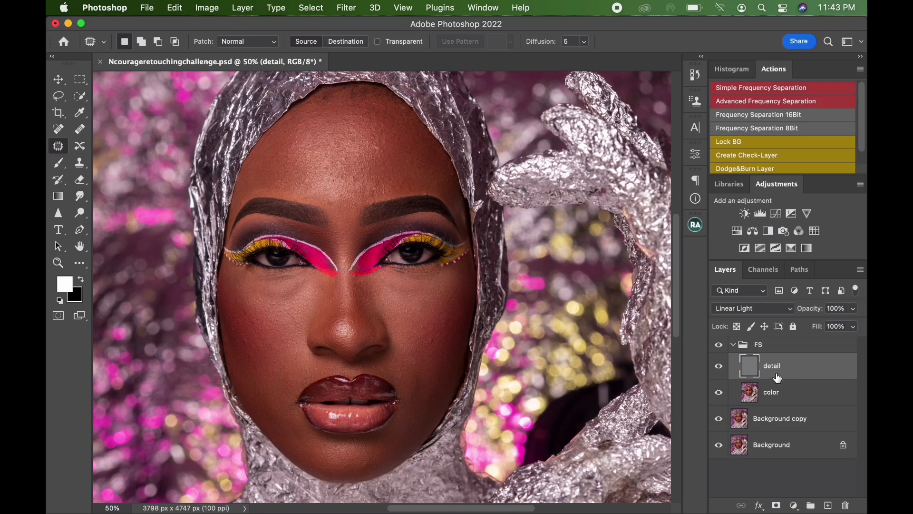
left_click(783, 397)
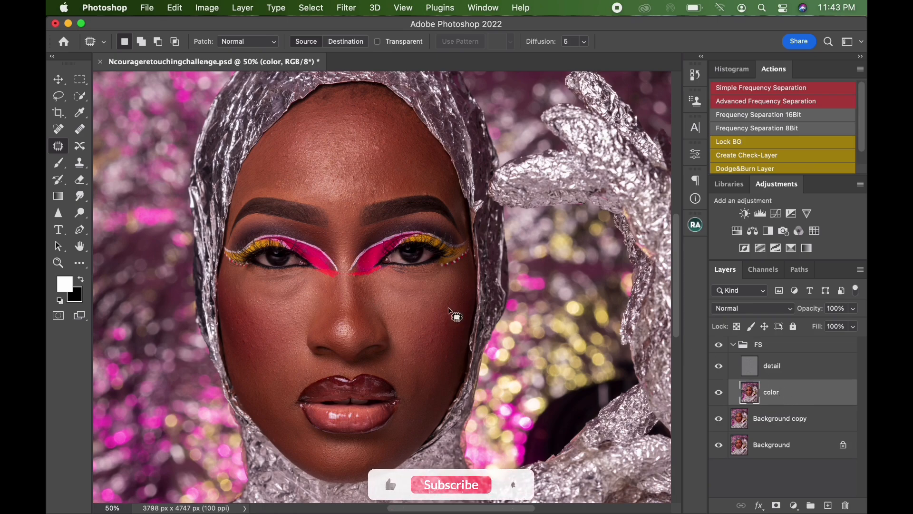
left_click(79, 262)
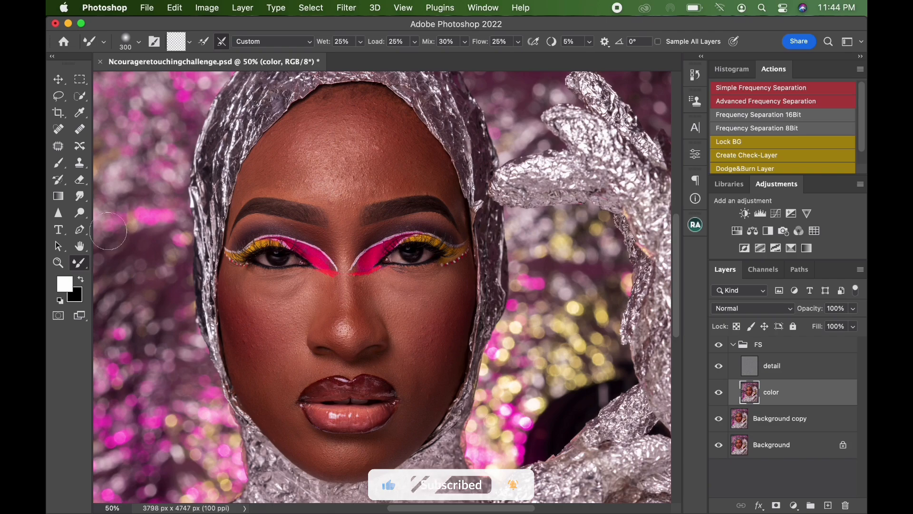
left_click(190, 42)
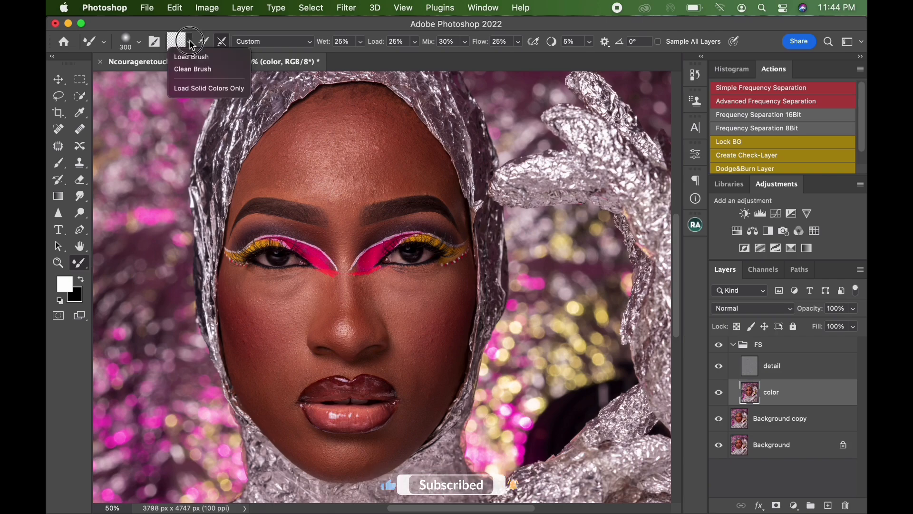
left_click(200, 70)
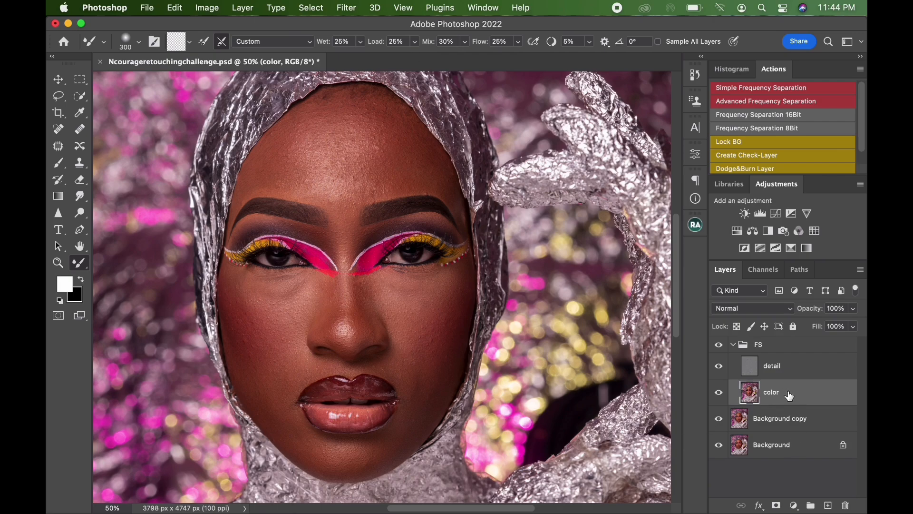
Smooth the color transitions across the center of the forehead with the Mixer Brush at about 400 px.
key("bracketleft")
key("bracketleft")
key("bracketleft")
key("bracketleft")
key("bracketright")
key("bracketright")
key("bracketright")
key("bracketright")
key("bracketright")
key("bracketright")
key("bracketright")
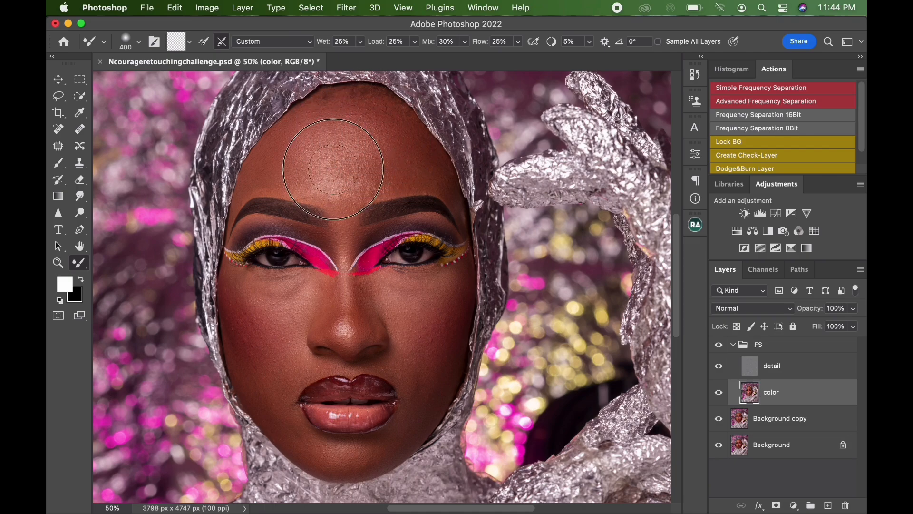
left_click_drag(333, 169, 343, 170)
Blend the lower forehead above both eyebrows with the Mixer Brush, varying its size between about 175 and 300 px.
key("bracketleft")
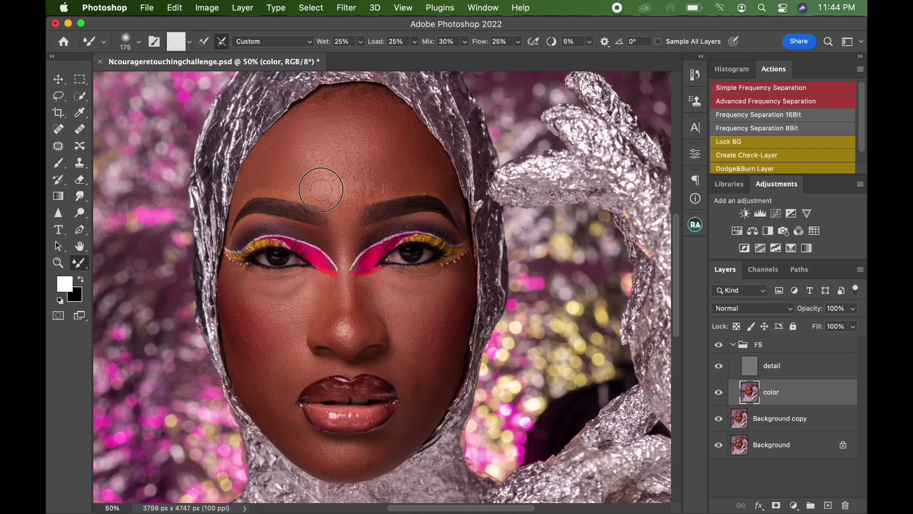
key("bracketright")
key("bracketright")
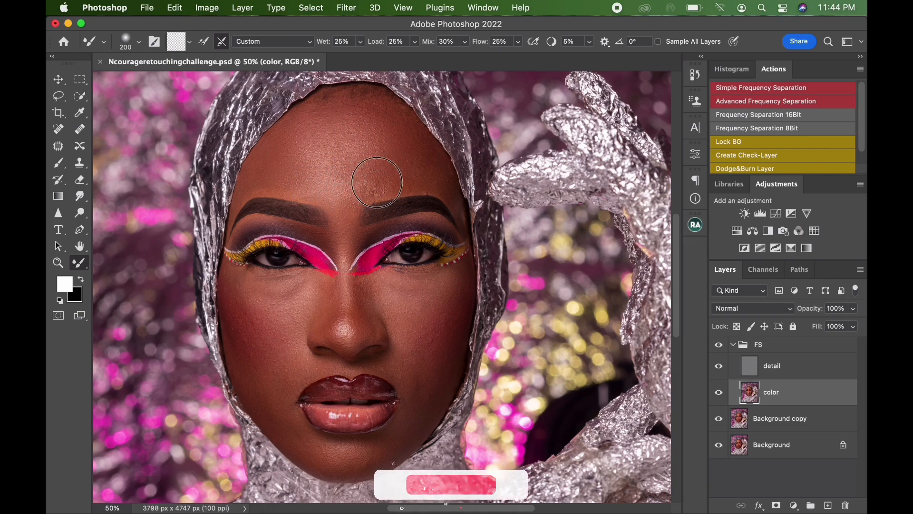
key("bracketright")
key("bracketright")
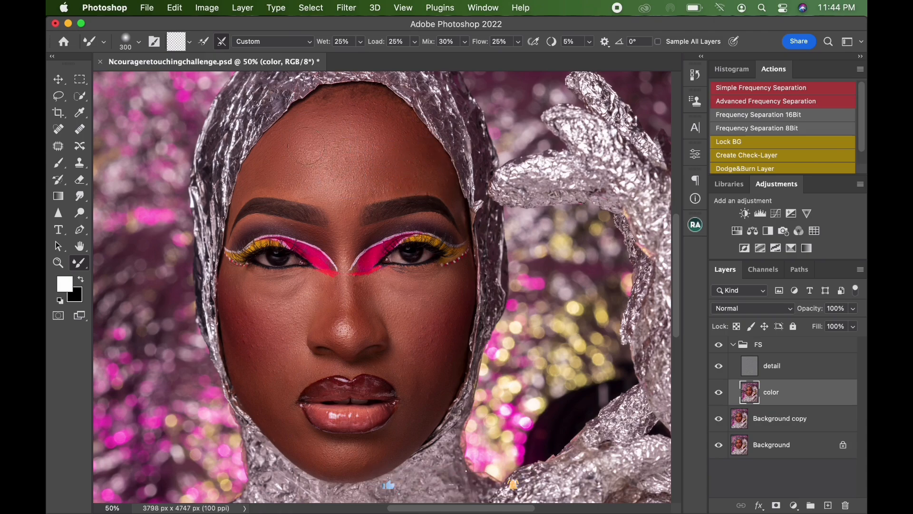
key("bracketleft")
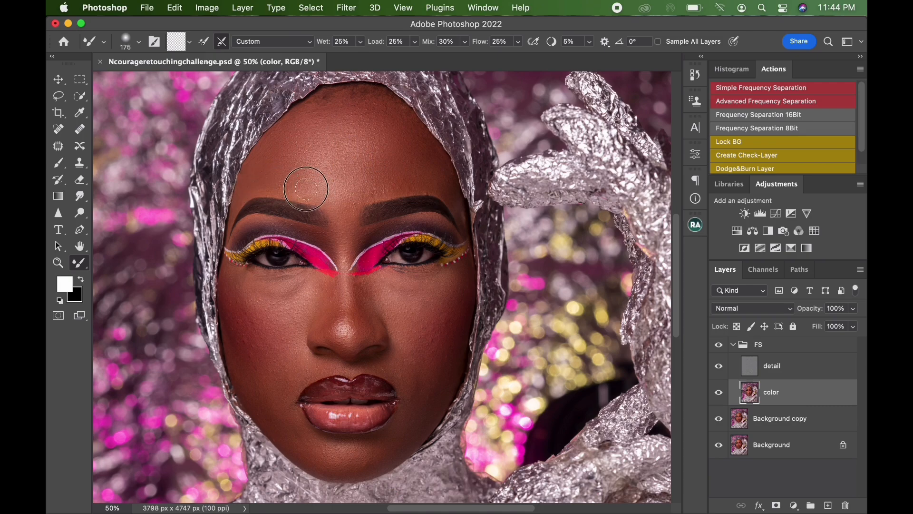
key("bracketright")
key("bracketright")
key("bracketright")
key("bracketright")
Blend the skin between the eyebrows and at the nose bridge with a smaller Mixer Brush of about 125 px.
key("bracketleft")
key("bracketleft")
key("bracketleft")
key("bracketleft")
key("bracketleft")
key("bracketright")
key("bracketright")
key("bracketright")
key("bracketright")
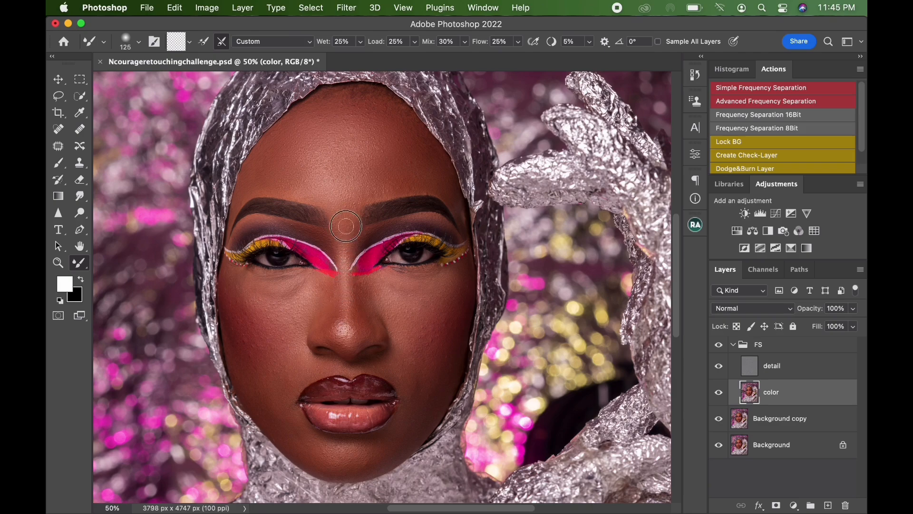
Smooth the under-eye area on the image's left side with the Mixer Brush at about 150 px.
key("bracketright")
key("bracketright")
key("bracketright")
key("bracketright")
key("bracketright")
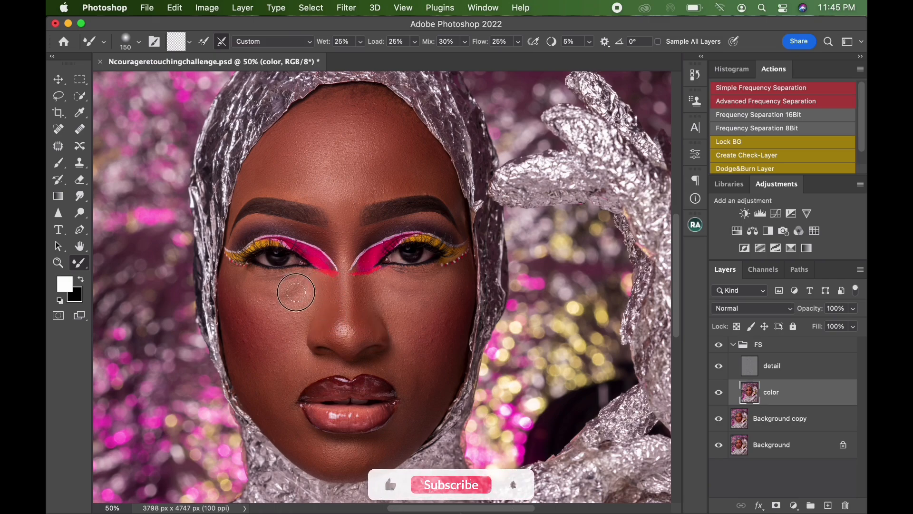
Blend the cheek on the image's left side down to the jaw with the Mixer Brush at about 250 to 300 px.
key("bracketright")
key("bracketright")
key("bracketright")
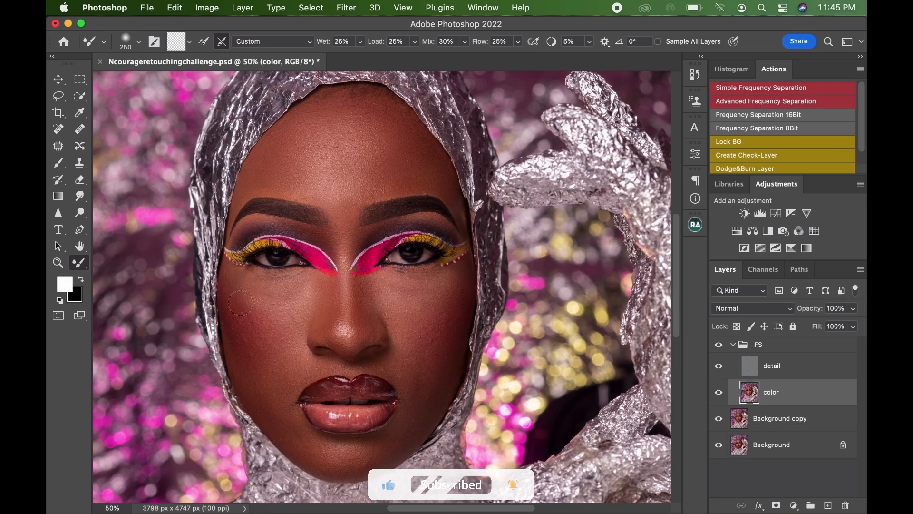
key("bracketright")
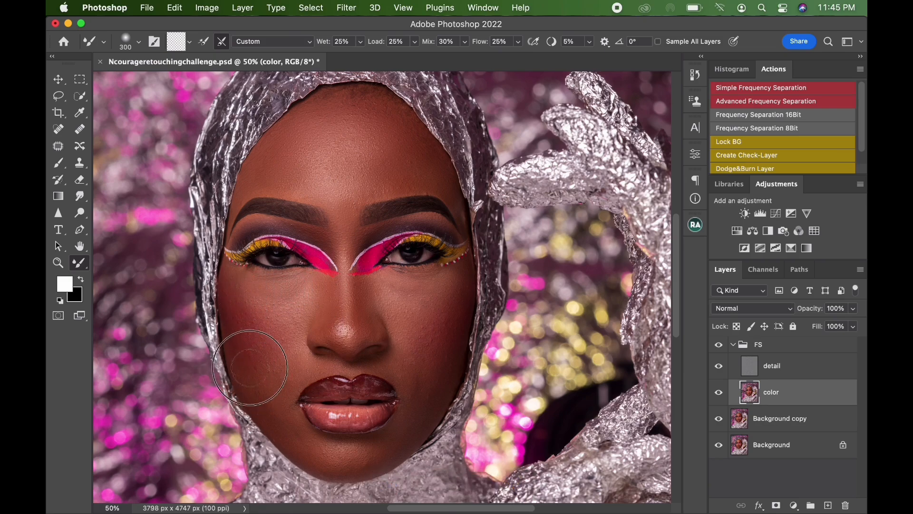
key("bracketleft")
key("bracketright")
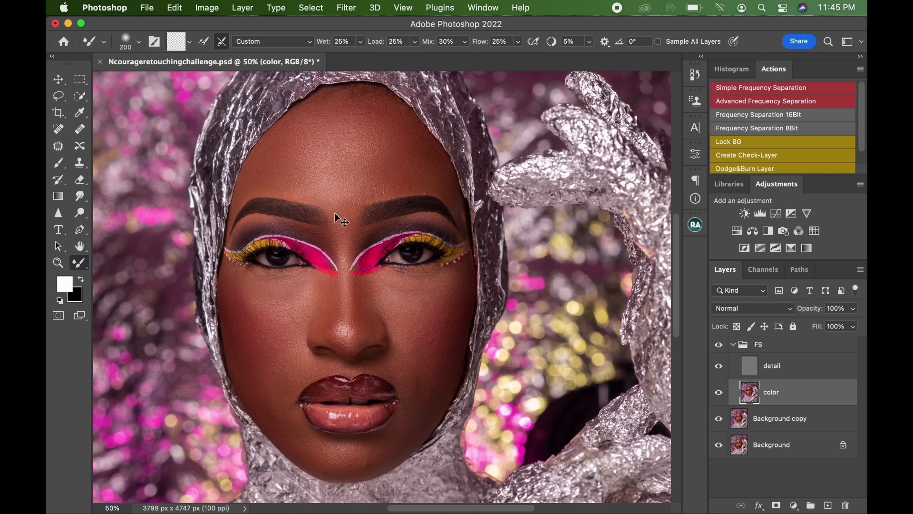
Select the detail layer and clone clean skin texture over bumps on the forehead with a 30 px Clone Stamp.
key("super+equal")
key("super+equal")
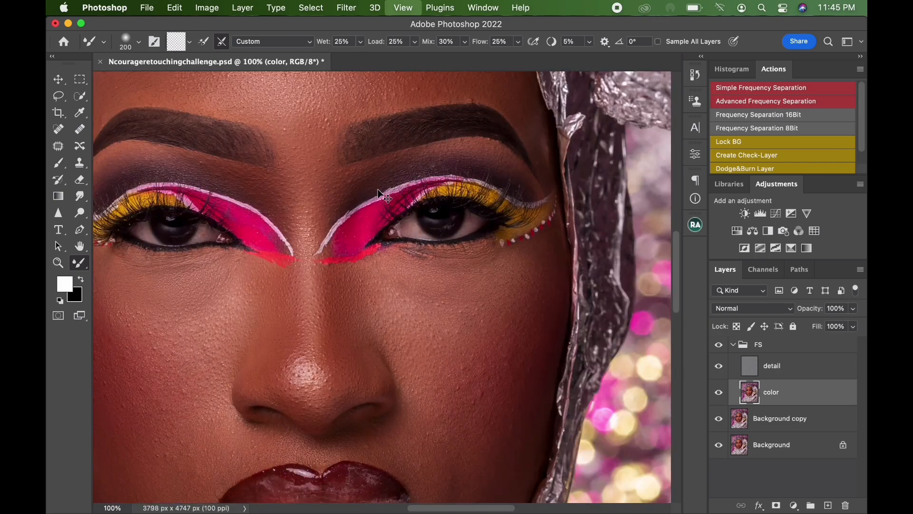
left_click_drag(355, 198, 362, 338)
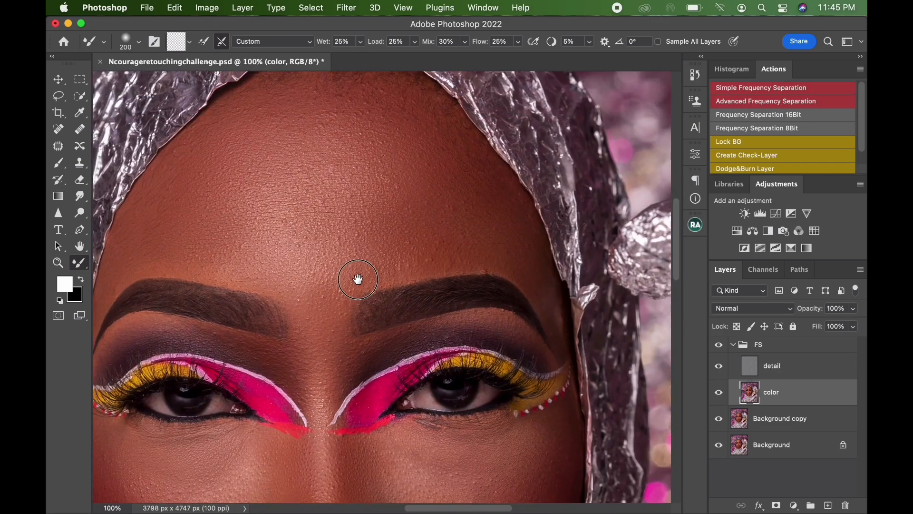
left_click_drag(358, 279, 358, 284)
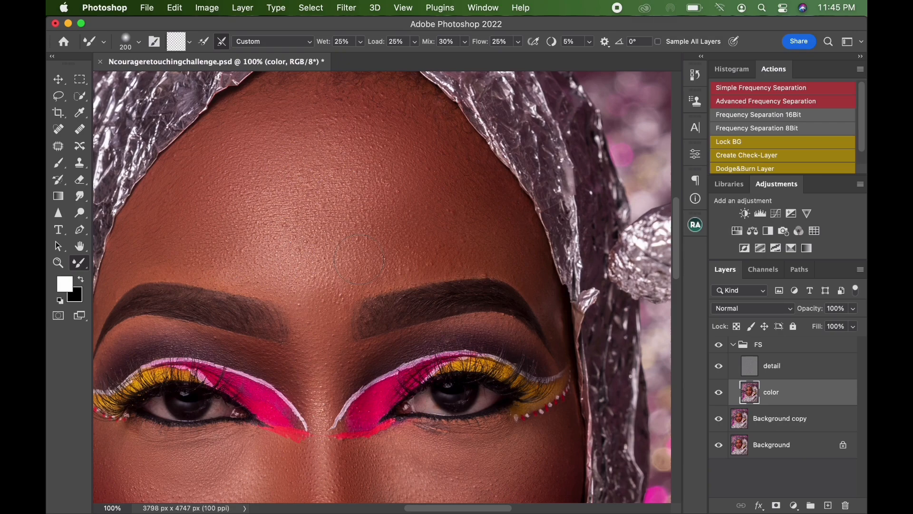
left_click(775, 374)
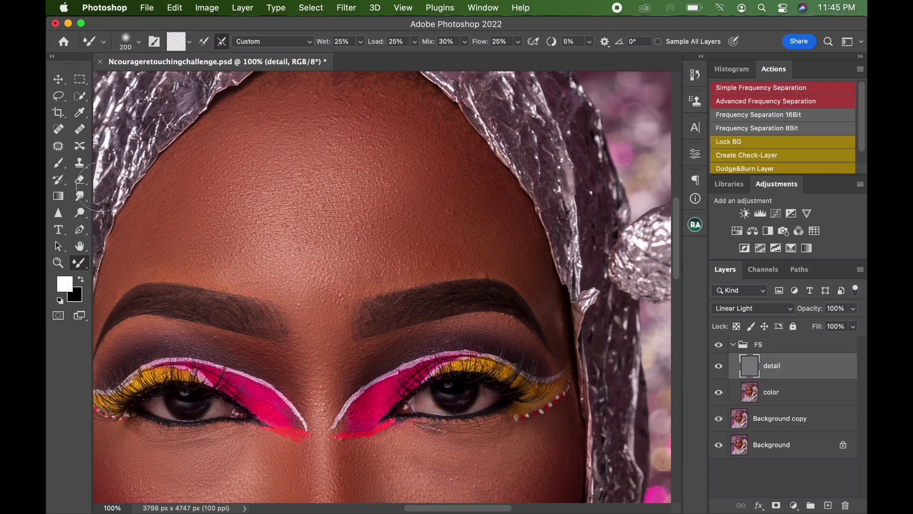
left_click(79, 163)
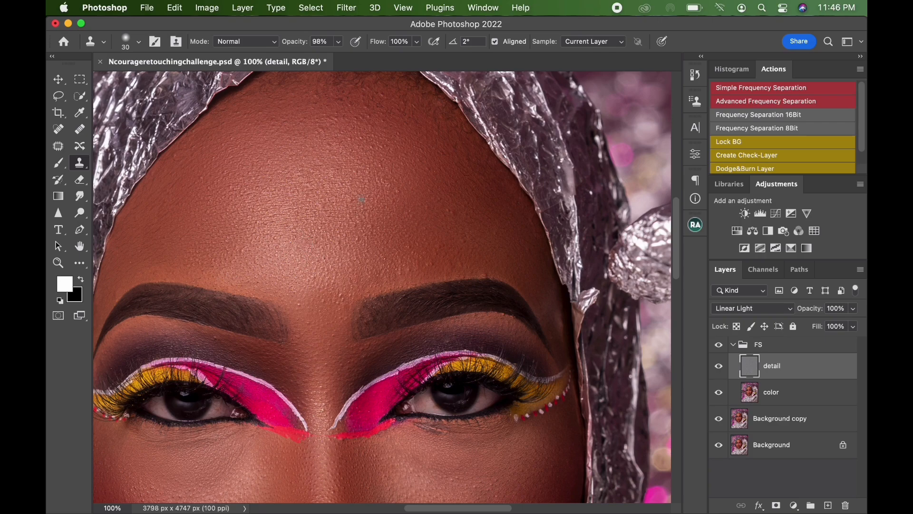
left_click(241, 239, "alt")
left_click(241, 251)
mouse_move(315, 118)
left_mouse_down()
mouse_move(296, 116)
mouse_move(325, 99)
mouse_move(313, 99)
left_mouse_up()
left_click(333, 109, "alt")
left_click(305, 102, "alt")
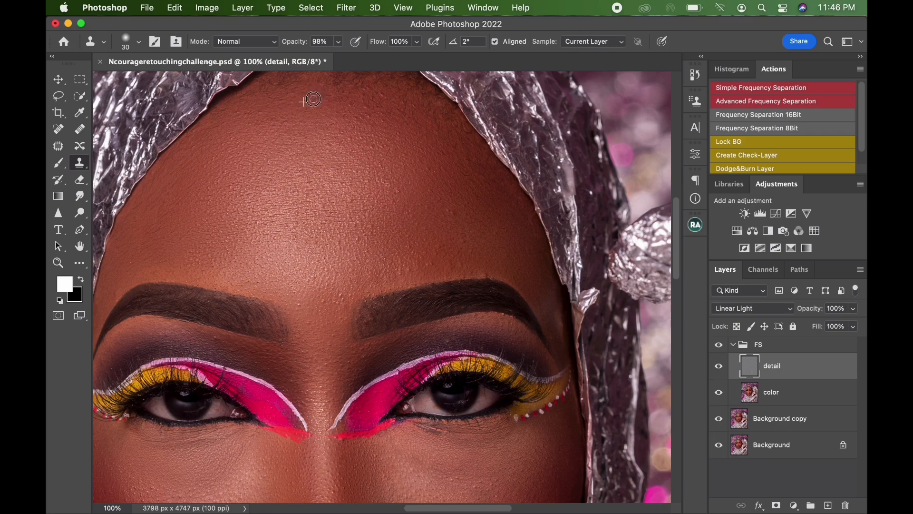
Clone clean texture over bumps near the hairline and on the right part of the forehead.
left_click(344, 118, "alt")
mouse_move(374, 118)
left_mouse_down()
mouse_move(344, 117)
mouse_move(348, 129)
mouse_move(365, 107)
mouse_move(351, 107)
mouse_move(385, 99)
mouse_move(337, 95)
left_mouse_up()
left_click(367, 119, "alt")
left_click(364, 102, "alt")
left_click(364, 89)
left_click(449, 224, "alt")
left_click_drag(452, 208, 448, 216)
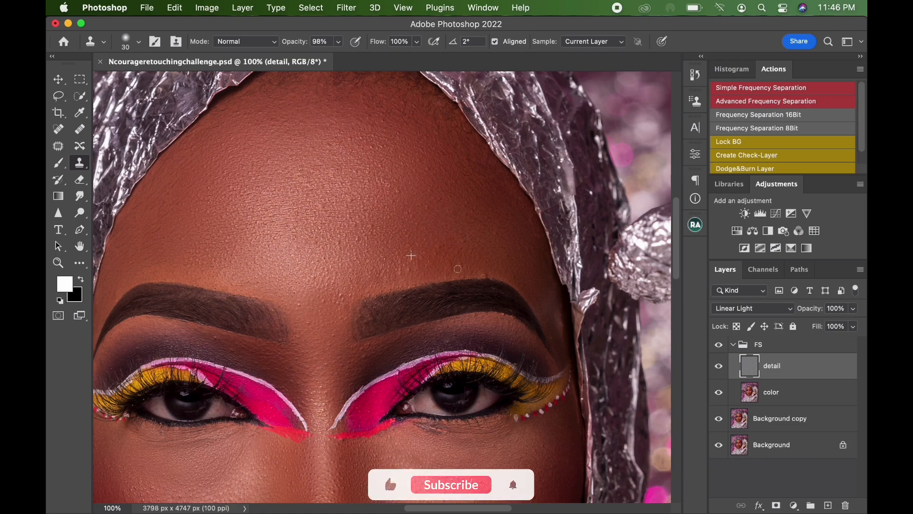
Clone away texture flaws above the image's right eyebrow and between the two eyebrows.
left_click(494, 263, "alt")
mouse_move(484, 272)
left_mouse_down()
mouse_move(458, 270)
mouse_move(462, 240)
mouse_move(495, 233)
left_mouse_up()
left_click(493, 247, "alt")
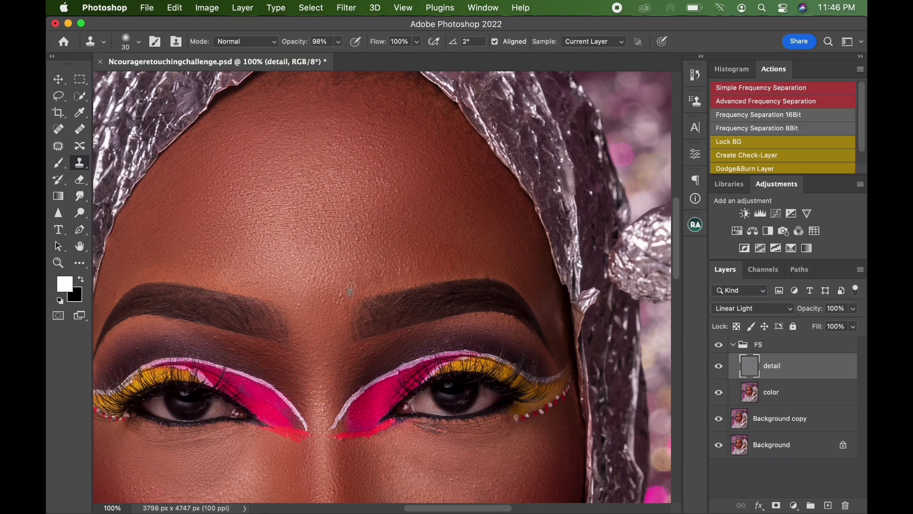
left_click_drag(339, 298, 298, 302)
Clone clean texture over flaws on the image's left upper eyelid and on the center of the forehead.
left_click(219, 350, "alt")
mouse_move(216, 340)
left_mouse_down()
mouse_move(219, 333)
mouse_move(175, 336)
left_mouse_up()
left_click(181, 338, "alt")
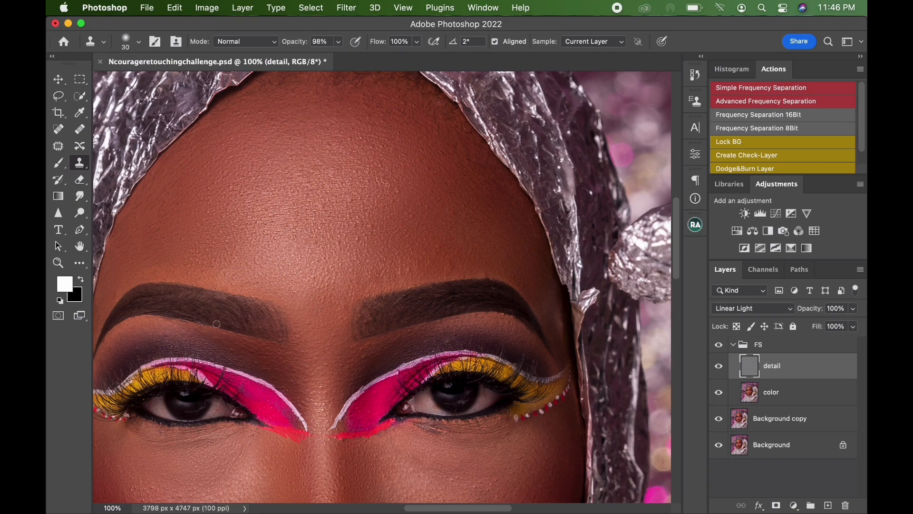
left_click(350, 236, "alt")
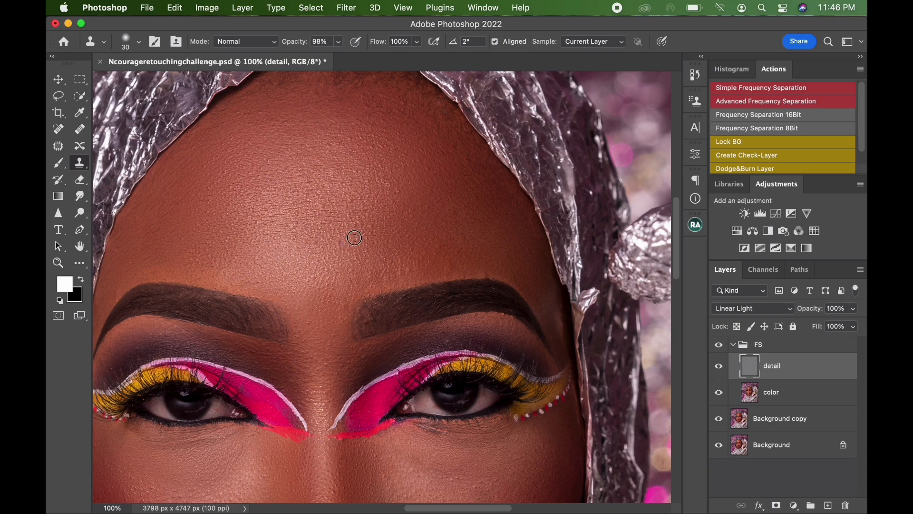
left_click(381, 199, "alt")
left_click_drag(387, 183, 396, 191)
Clone away the bumps on the upper cheek on the image's left side.
scroll(345, 383, "down", 6)
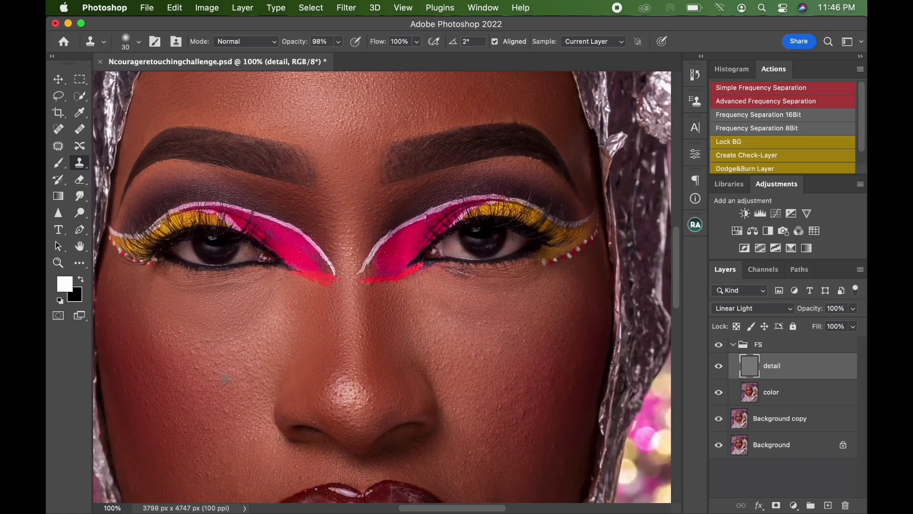
left_click(208, 383, "alt")
left_click(215, 366)
mouse_move(196, 368)
left_mouse_down()
mouse_move(181, 331)
mouse_move(205, 355)
left_mouse_up()
left_click(169, 341, "alt")
left_click(170, 345, "alt")
Clone away the bumps on the cheek on the image's right side.
left_click_drag(519, 333, 520, 342)
left_click(512, 395, "alt")
left_click_drag(505, 407, 501, 409)
Clone clean skin texture over the remaining bumps on the middle and lower cheek on the image's left side.
left_click_drag(233, 401, 255, 197)
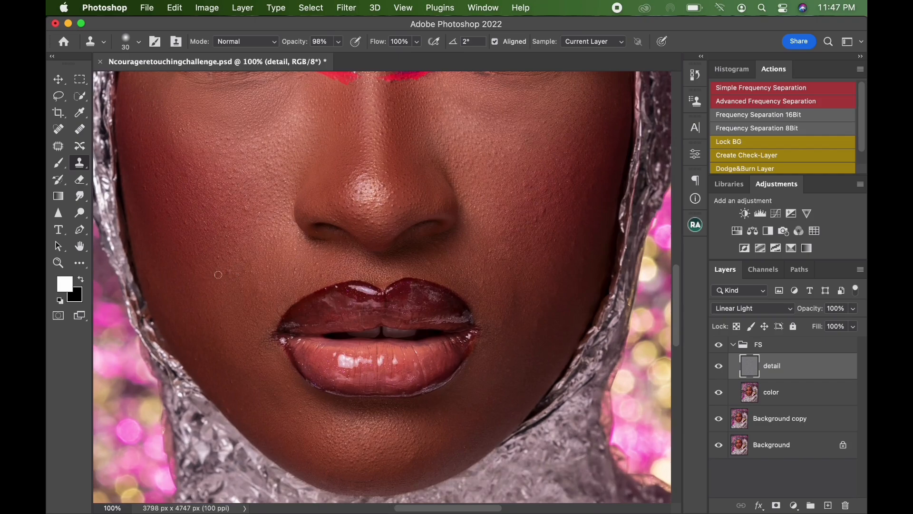
left_click_drag(218, 274, 218, 269)
left_click(183, 226, "alt")
left_click_drag(195, 199, 168, 214)
left_click(163, 189, "alt")
left_click_drag(157, 175, 145, 189)
left_click(197, 226, "alt")
mouse_move(192, 218)
left_mouse_down()
mouse_move(182, 225)
mouse_move(205, 206)
left_mouse_up()
Clone away texture flaws below the nostril on the image's right side and on the chin.
left_click(465, 264, "alt")
left_click_drag(436, 264, 439, 243)
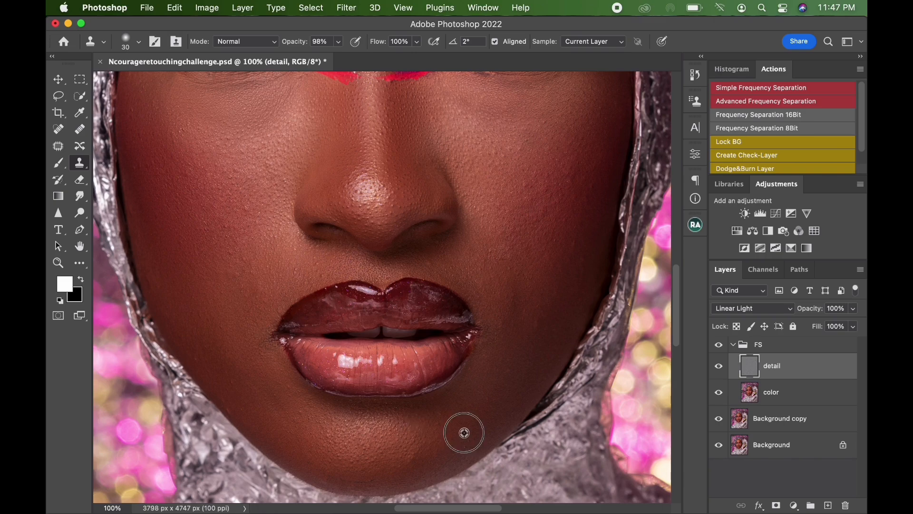
mouse_move(370, 480)
left_mouse_down()
mouse_move(359, 479)
mouse_move(367, 458)
left_mouse_up()
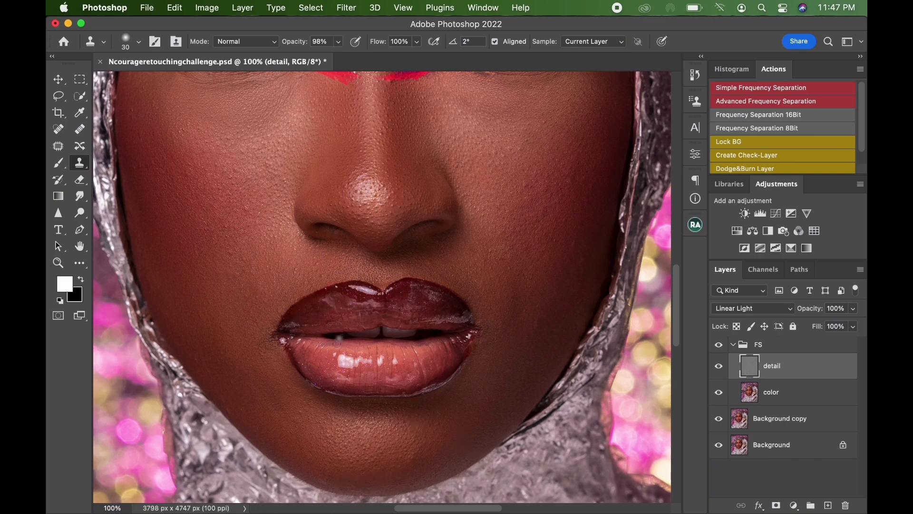
Select the color layer and blend the cheek on the image's left side with the Mixer Brush.
key("super+minus")
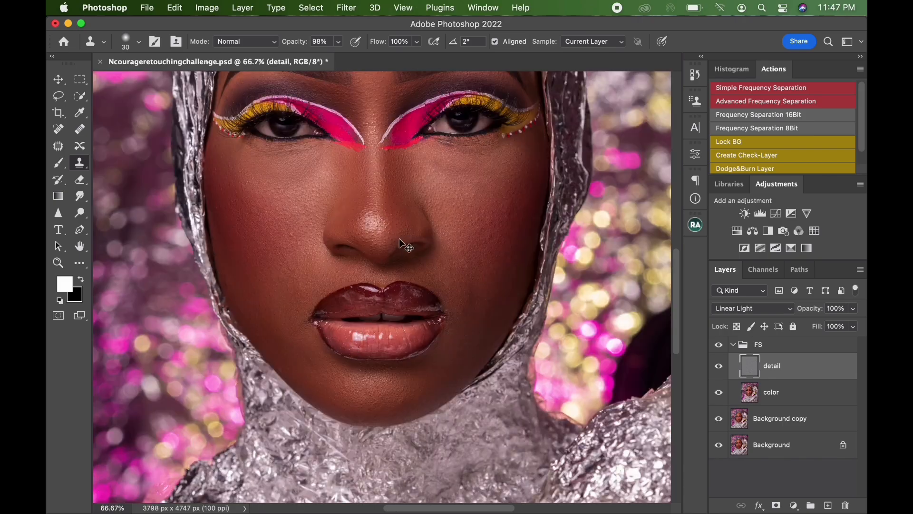
key("super+minus")
left_click_drag(388, 275, 383, 330)
left_click(758, 401)
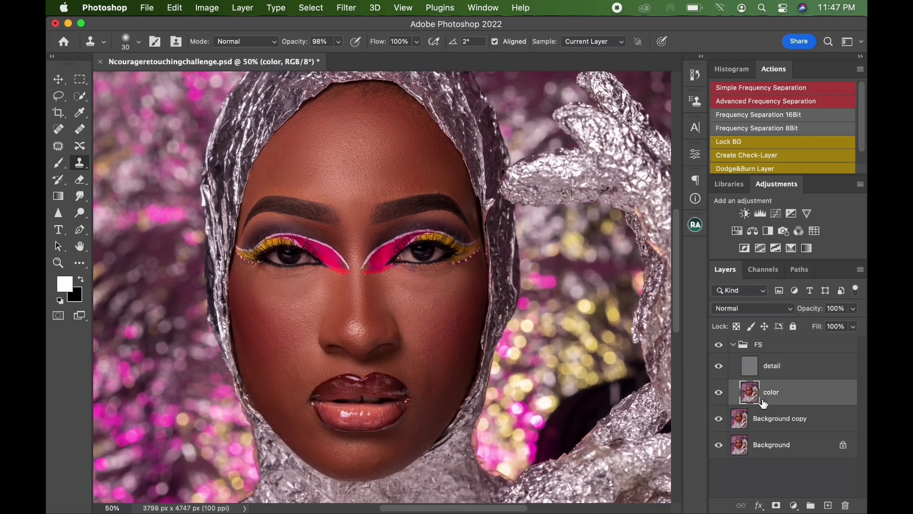
left_click(80, 264)
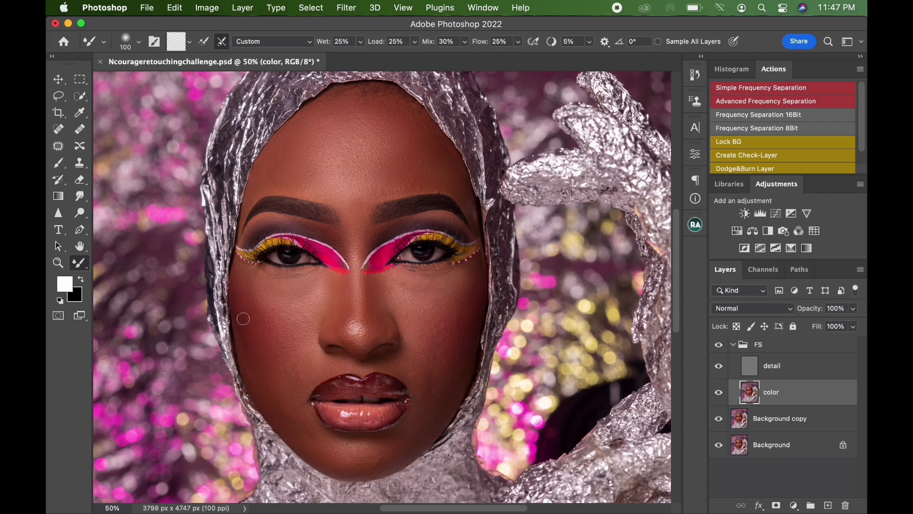
key("bracketright")
key("bracketright")
key("bracketright")
key("bracketright")
key("bracketright")
key("bracketright")
Blend the jaw and lower cheek beside the mouth on the image's right side with the Mixer Brush.
key("bracketleft")
key("bracketright")
mouse_move(402, 437)
left_mouse_down()
mouse_move(395, 441)
mouse_move(431, 405)
mouse_move(424, 363)
left_mouse_up()
Smooth the upper cheek below the eye on the image's right side with the Mixer Brush enlarged to about 300 px.
key("bracketright")
key("bracketright")
key("bracketright")
key("bracketright")
key("bracketright")
key("bracketright")
left_click_drag(434, 299, 428, 341)
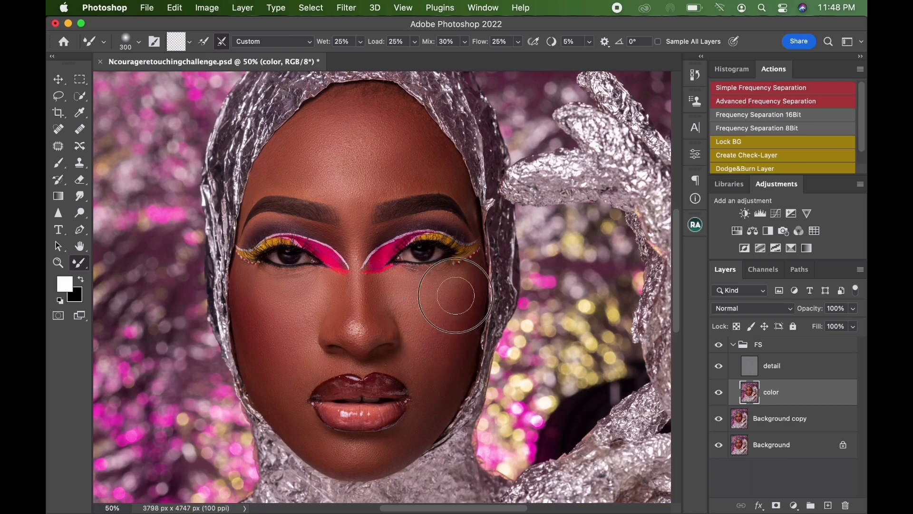
Blend the skin from beside the upper lip out to the lower right cheek with a Mixer Brush of about 125 px.
key("bracketleft")
key("bracketleft")
key("bracketleft")
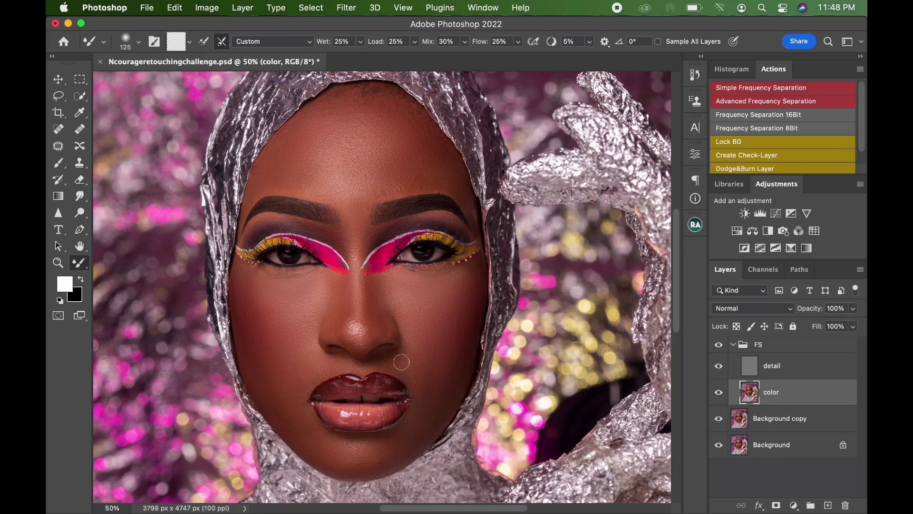
mouse_move(398, 358)
left_mouse_down()
mouse_move(428, 356)
mouse_move(419, 371)
mouse_move(465, 334)
mouse_move(444, 368)
mouse_move(449, 362)
mouse_move(438, 389)
left_mouse_up()
Smooth the outer cheek on the image's right side with the Mixer Brush at about 300 px, then reduce the brush to 150 px.
key("bracketright")
key("bracketright")
key("bracketright")
left_click_drag(454, 323, 459, 301)
key("bracketleft")
key("bracketleft")
key("bracketleft")
key("bracketleft")
key("bracketleft")
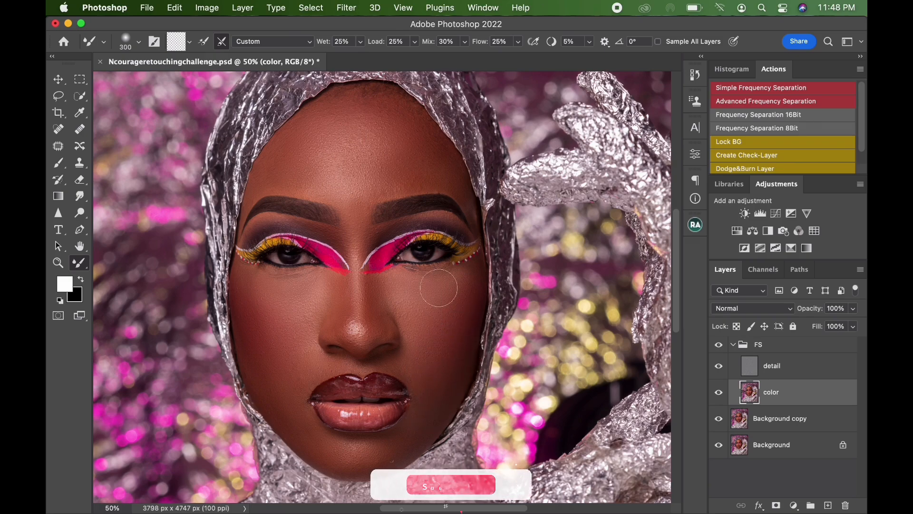
key("bracketright")
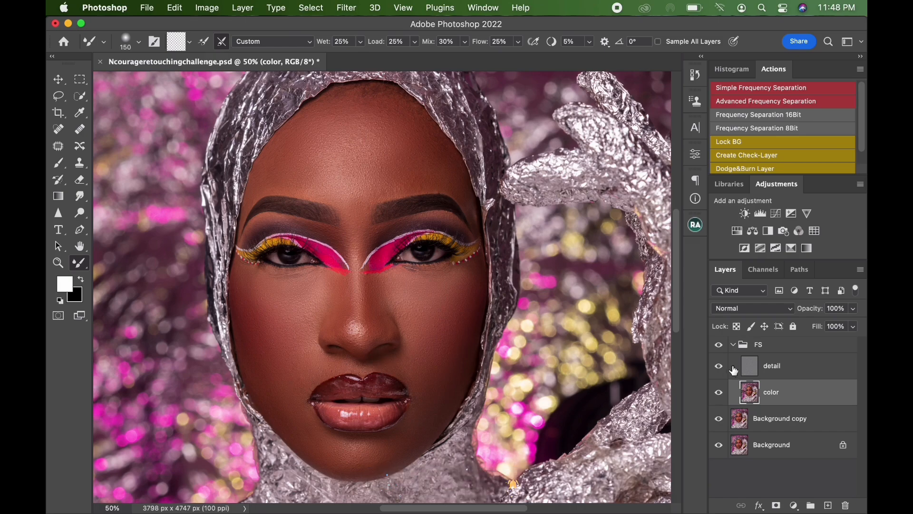
Hide and show the FS group to compare the skin before and after retouching.
left_click(719, 346)
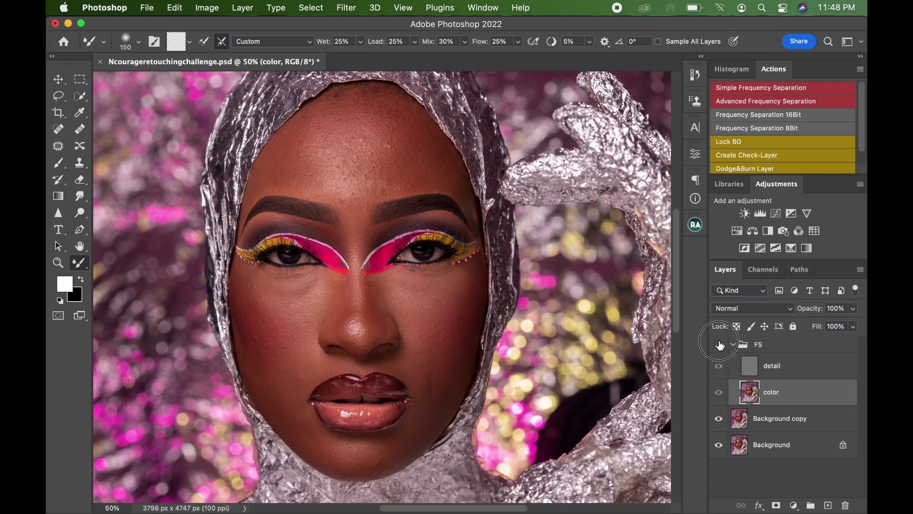
left_click(720, 346)
Blend the eyeshadow on both upper eyelids with a small Mixer Brush, starting at about 90 px.
key("bracketright")
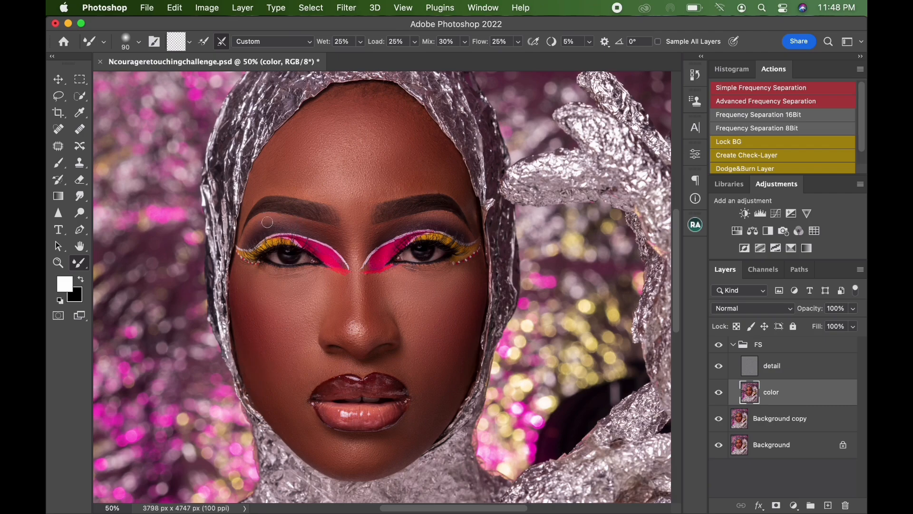
key("bracketright")
mouse_move(253, 232)
left_mouse_down()
mouse_move(266, 216)
mouse_move(274, 229)
left_mouse_up()
key("bracketright")
key("bracketright")
left_click_drag(384, 229, 378, 235)
left_click_drag(419, 223, 456, 226)
Refine the forehead's tonal transitions with the Mixer Brush, varying its size around 250 px.
key("bracketright")
key("bracketleft")
key("bracketright")
key("bracketleft")
key("bracketleft")
key("bracketright")
key("bracketright")
key("bracketleft")
key("bracketleft")
key("bracketleft")
key("bracketleft")
key("bracketleft")
key("bracketright")
key("bracketright")
key("bracketright")
key("bracketright")
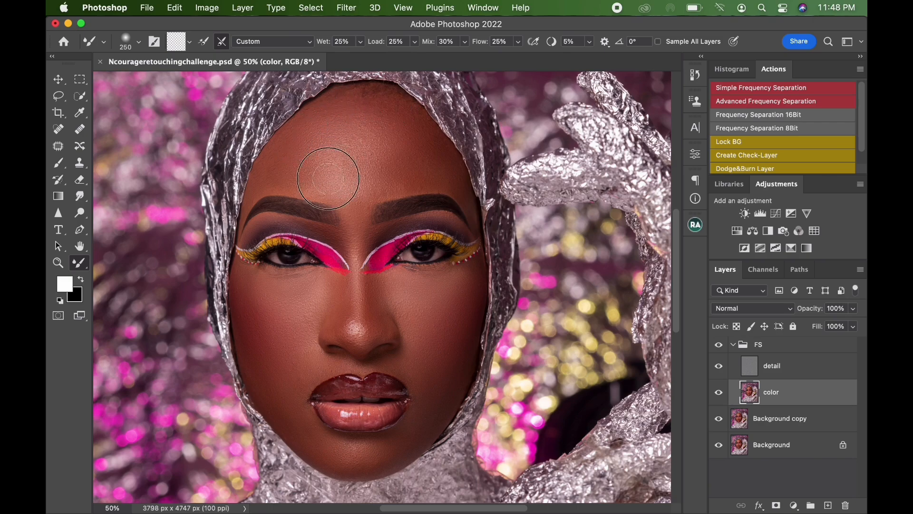
key("bracketright")
key("bracketright")
key("bracketright")
key("bracketleft")
key("bracketleft")
key("bracketleft")
Clone clean skin texture over blemishes across the forehead and around the eyebrows on the detail layer with the Clone Stamp at 30 px.
left_click(767, 373)
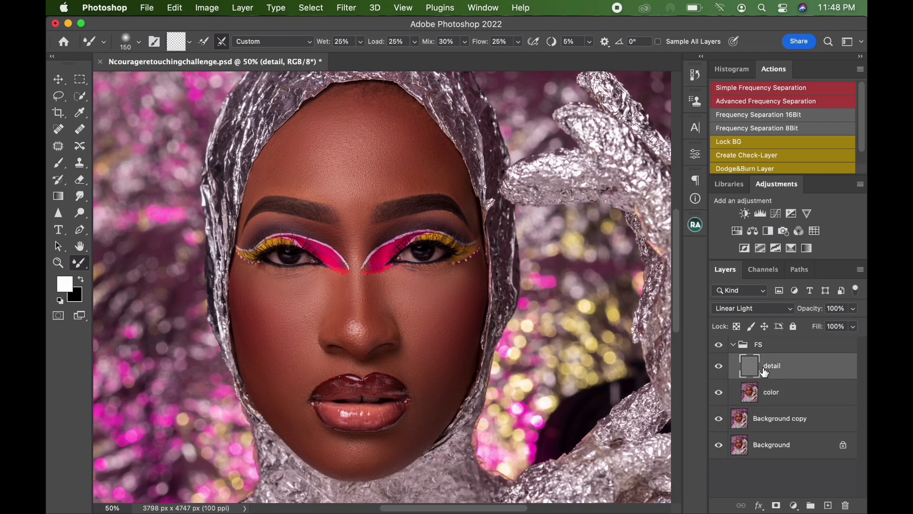
left_click(80, 163)
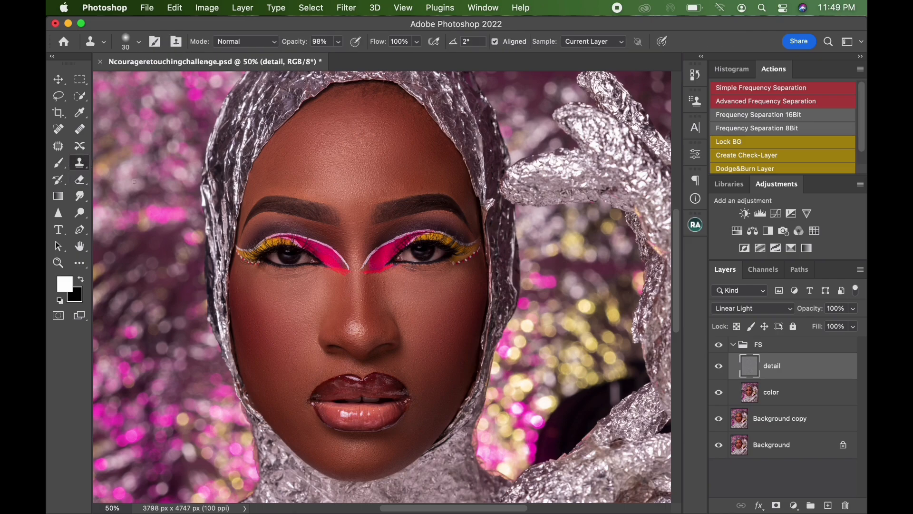
key("super+equal")
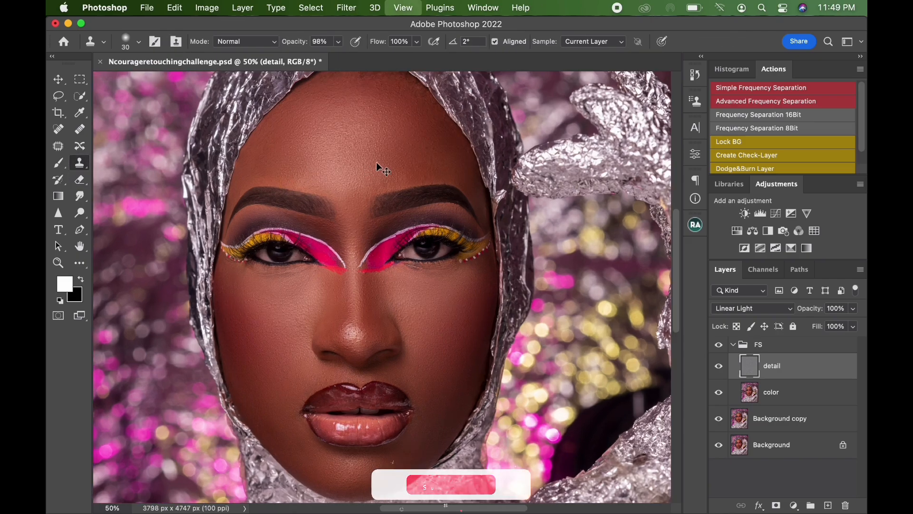
key("super+equal")
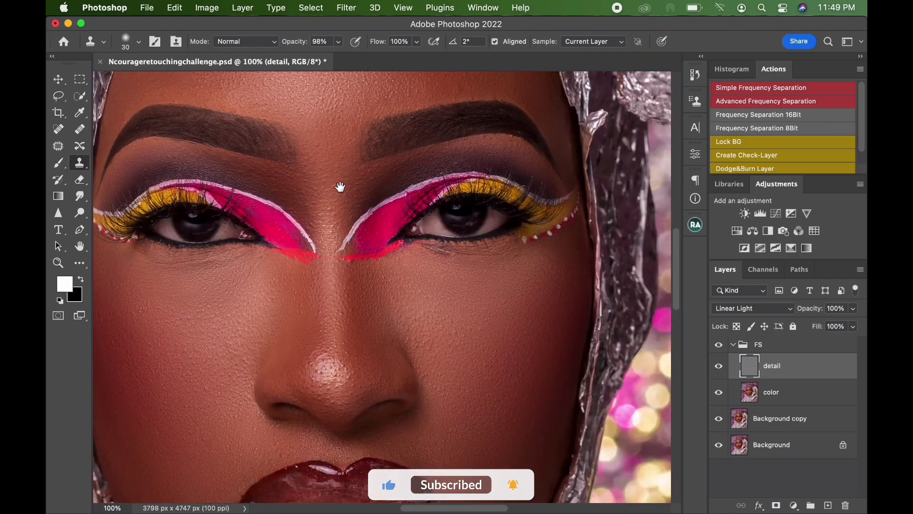
left_click_drag(341, 187, 343, 268)
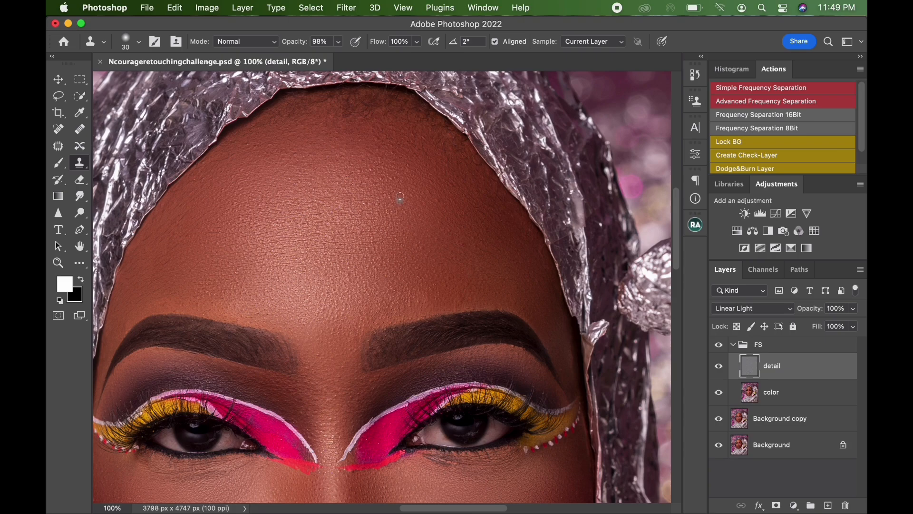
left_click_drag(396, 185, 408, 167)
left_click_drag(441, 230, 439, 220)
mouse_move(334, 270)
left_mouse_down()
mouse_move(315, 256)
mouse_move(301, 271)
mouse_move(307, 243)
left_mouse_up()
left_click(262, 304, "alt")
left_click_drag(243, 315, 268, 315)
left_click_drag(338, 177, 361, 171)
left_click_drag(242, 172, 243, 169)
left_click(347, 245, "alt")
left_click_drag(359, 234, 376, 205)
left_click_drag(306, 368, 318, 355)
left_click(529, 299, "alt")
mouse_move(531, 271)
left_mouse_down()
mouse_move(545, 256)
mouse_move(525, 225)
mouse_move(533, 251)
left_mouse_up()
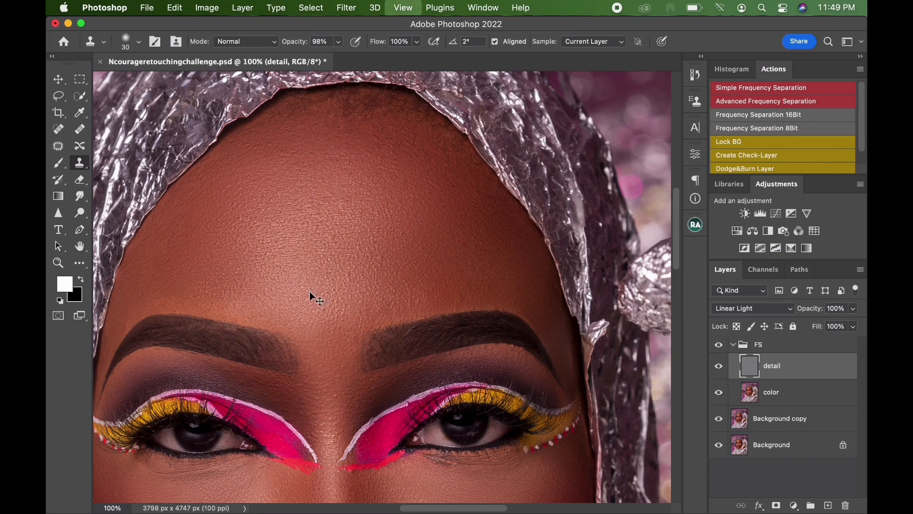
Smooth the forehead on the color layer with the Mixer Brush, enlarged to about 400 px.
key("super+minus")
key("super+minus")
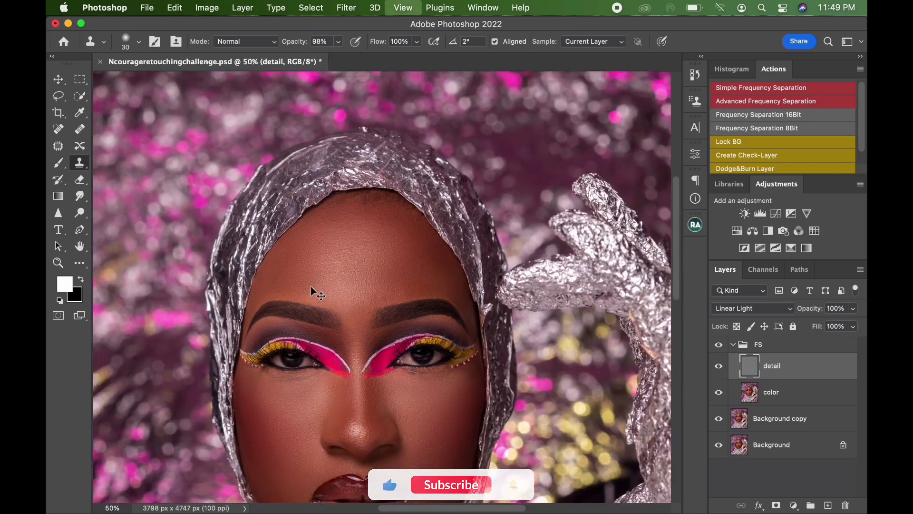
key("super+minus")
left_click_drag(351, 309, 339, 242)
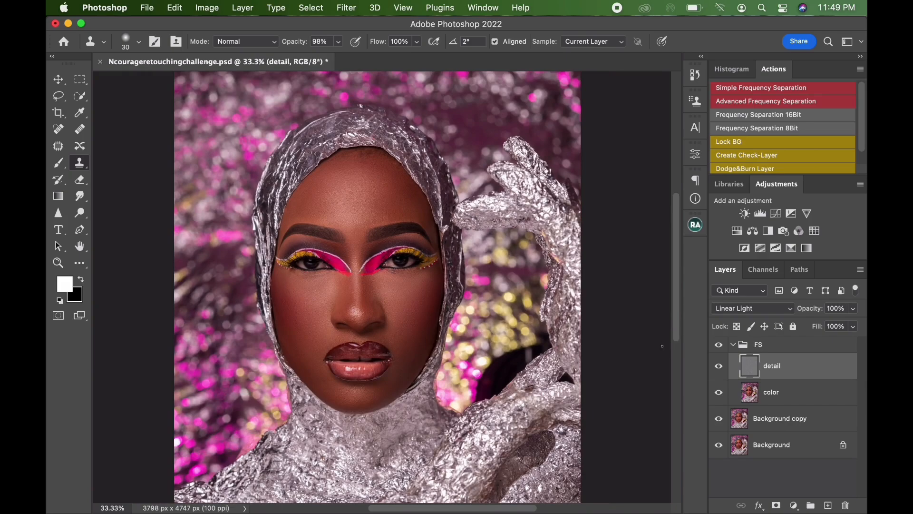
left_click(770, 404)
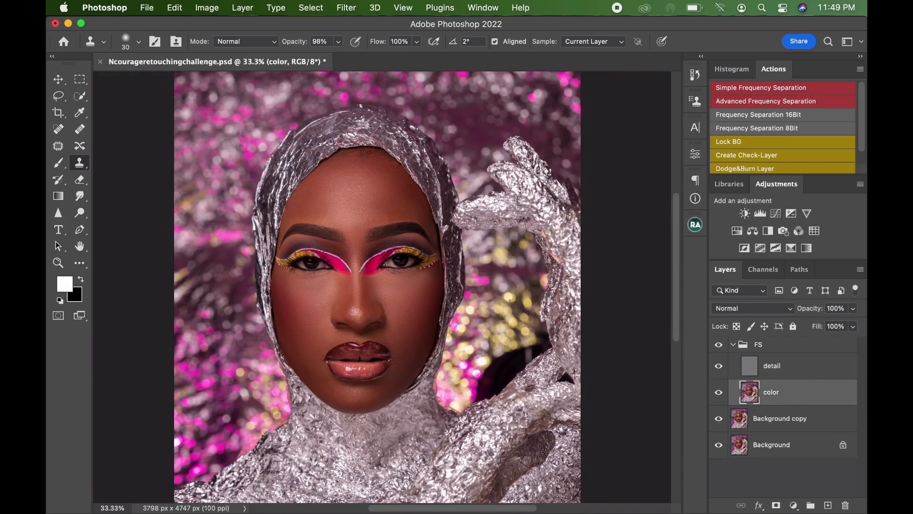
left_click(85, 264)
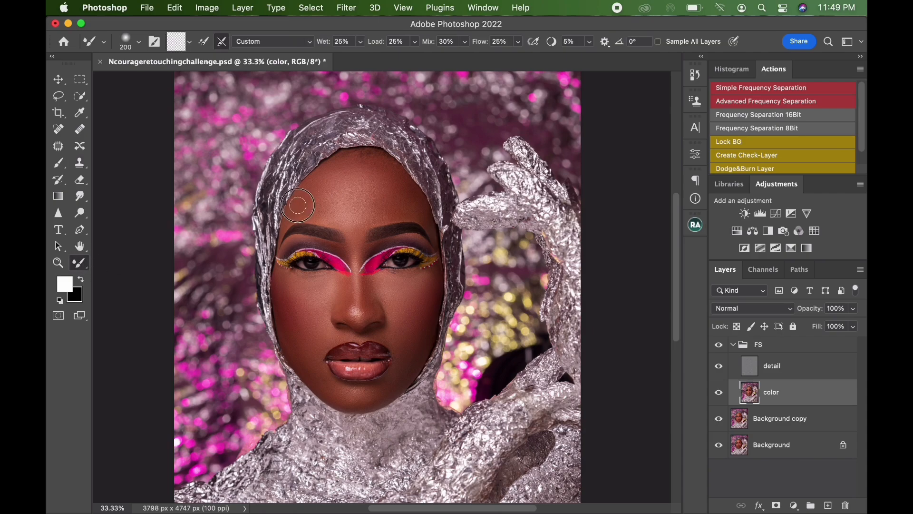
key("bracketright")
key("bracketright")
key("bracketright")
key("bracketright")
key("bracketright")
key("bracketright")
mouse_move(359, 195)
left_mouse_down()
mouse_move(377, 189)
mouse_move(393, 200)
left_mouse_up()
key("bracketleft")
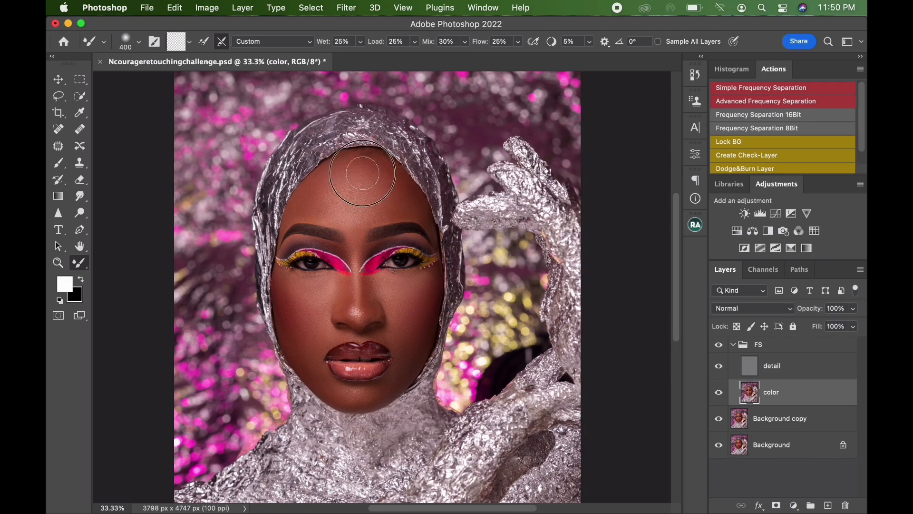
Blend the cheek on the image's left side with the Mixer Brush at about 150 px, and compare with the FS group hidden.
key("bracketleft")
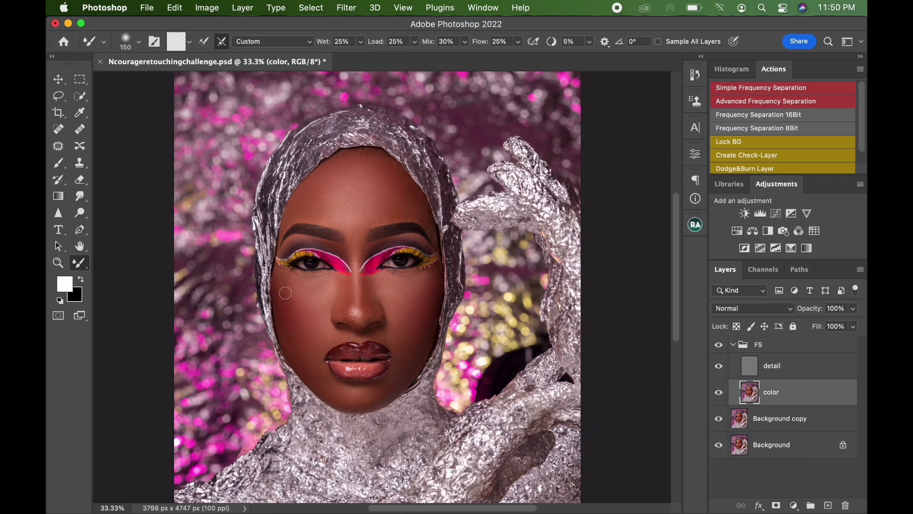
key("bracketright")
key("bracketleft")
key("bracketleft")
key("bracketright")
key("bracketright")
key("bracketleft")
key("bracketright")
left_click(719, 346)
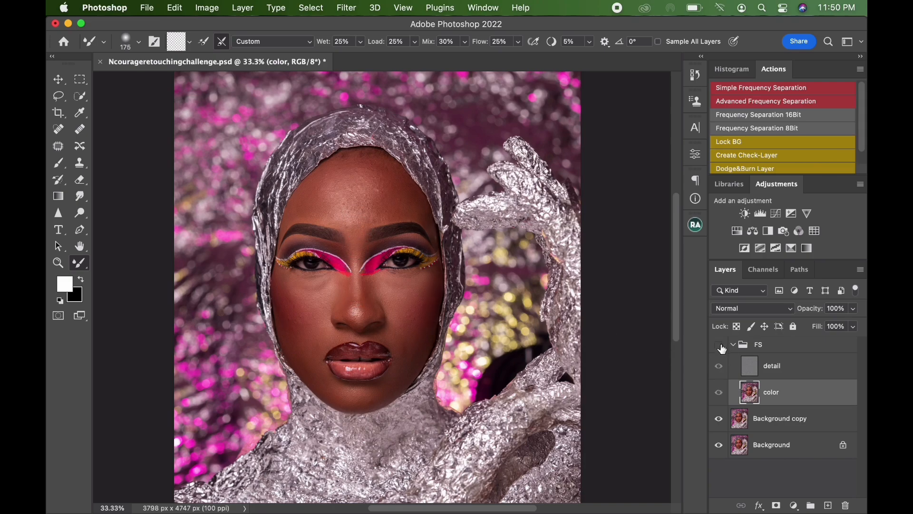
left_click(719, 345)
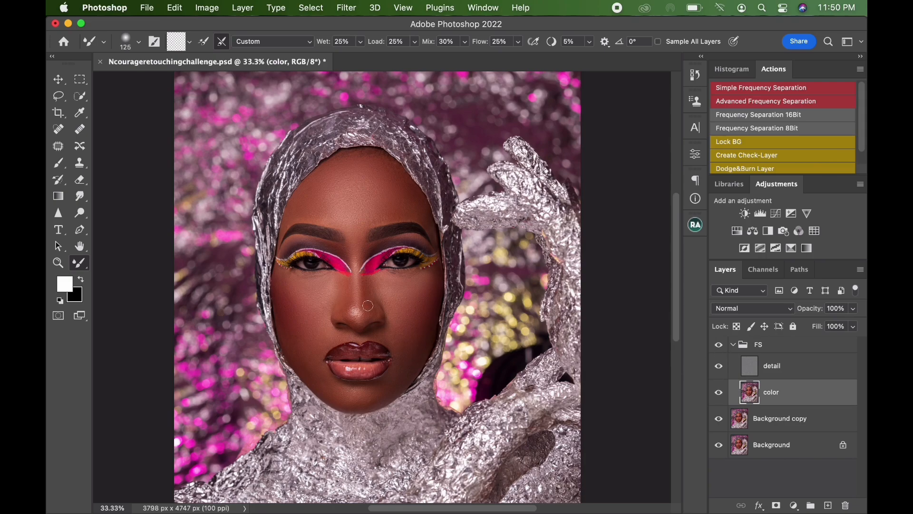
Blend the tones on the nose and beside the mouth with the Mixer Brush, going from 125 px to about 175 px.
mouse_move(365, 304)
left_mouse_down()
mouse_move(356, 320)
mouse_move(373, 313)
left_mouse_up()
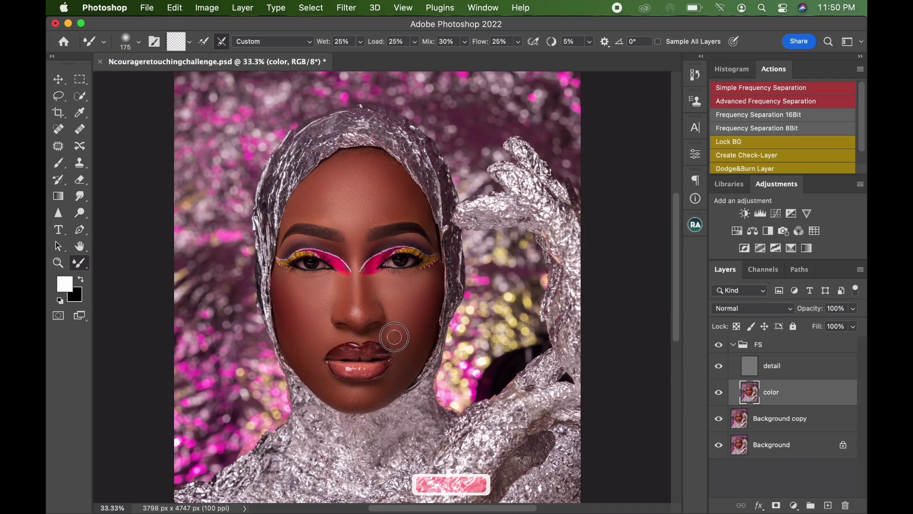
key("bracketright")
key("bracketright")
key("bracketright")
key("bracketright")
key("bracketright")
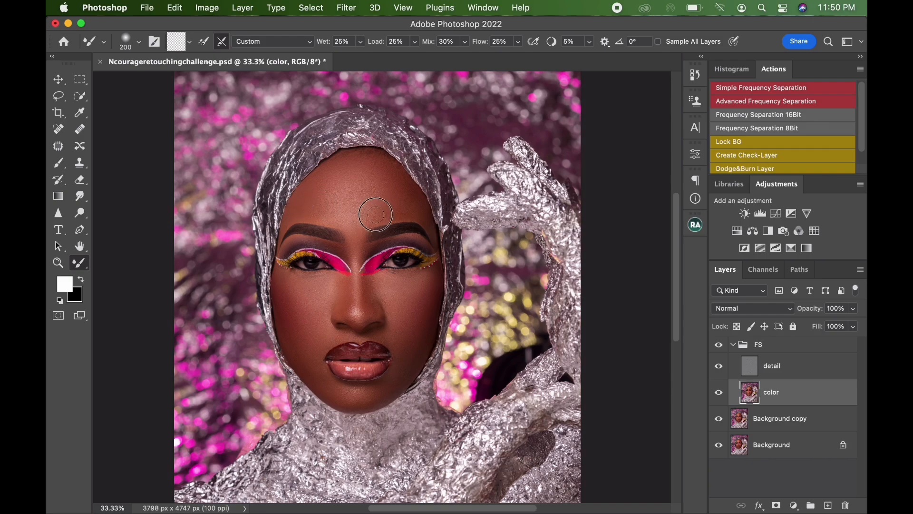
Even out the forehead above the image's right eyebrow and near the hairline with the Mixer Brush at about 200 px.
left_click_drag(383, 213, 414, 207)
key("bracketright")
left_click_drag(391, 178, 382, 168)
key("bracketleft")
key("bracketleft")
key("bracketright")
key("bracketright")
key("bracketright")
Hide and show the FS group twice to compare the portrait before and after the retouch.
left_click(719, 346)
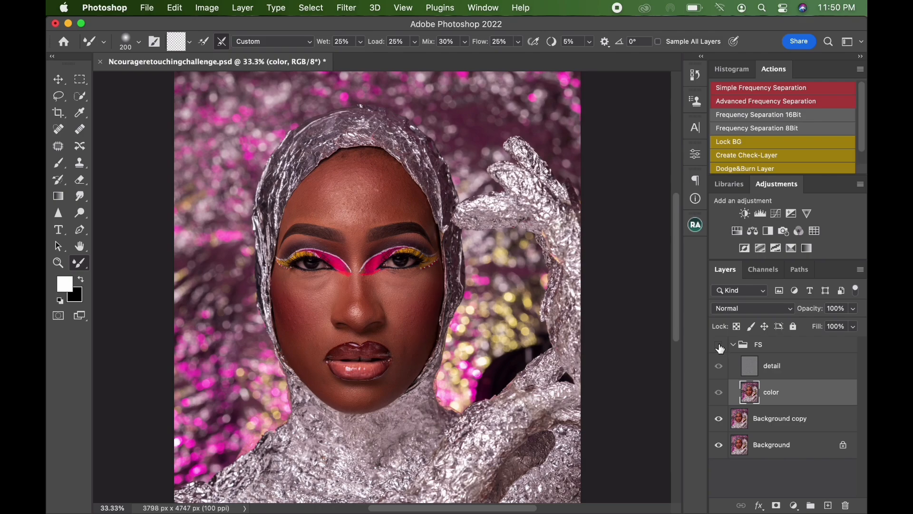
left_click(719, 345)
left_click(720, 347)
left_click(719, 347)
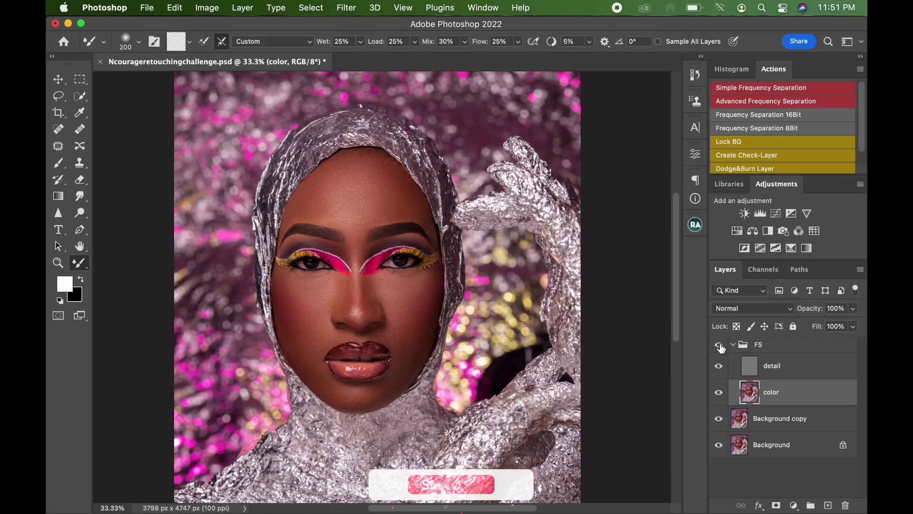